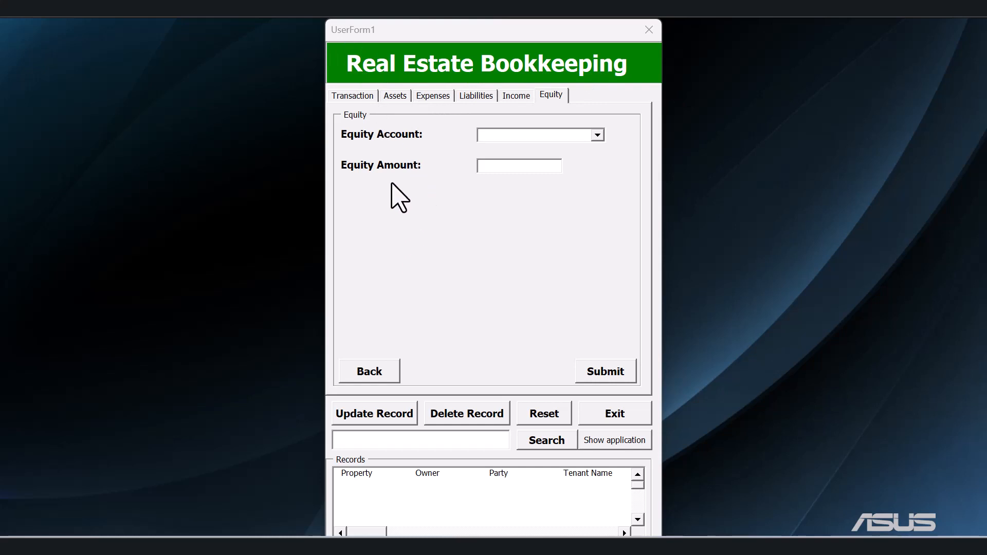
click(363, 99)
click(442, 98)
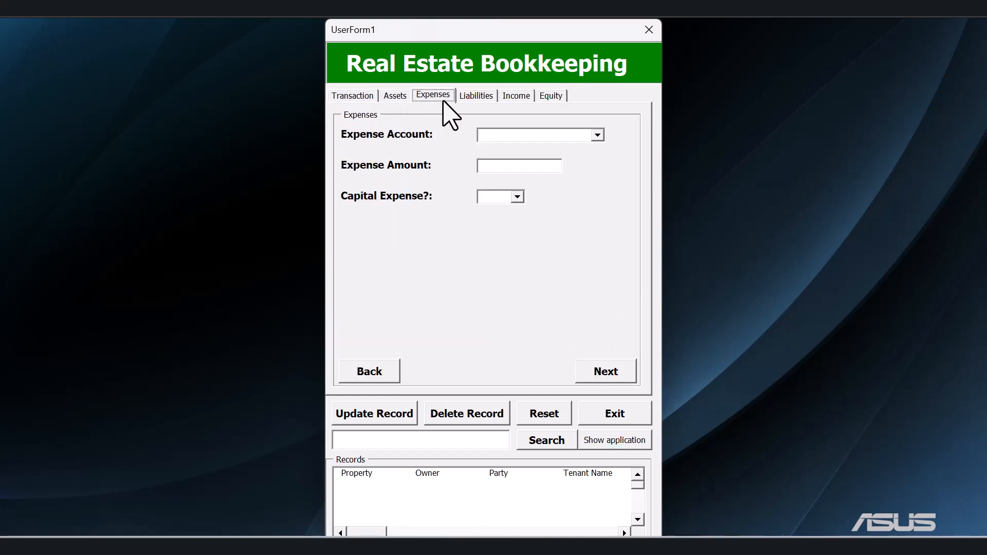
click(471, 98)
Examine the available choices for property, owner, party and tenant name in the Transaction section.
click(368, 99)
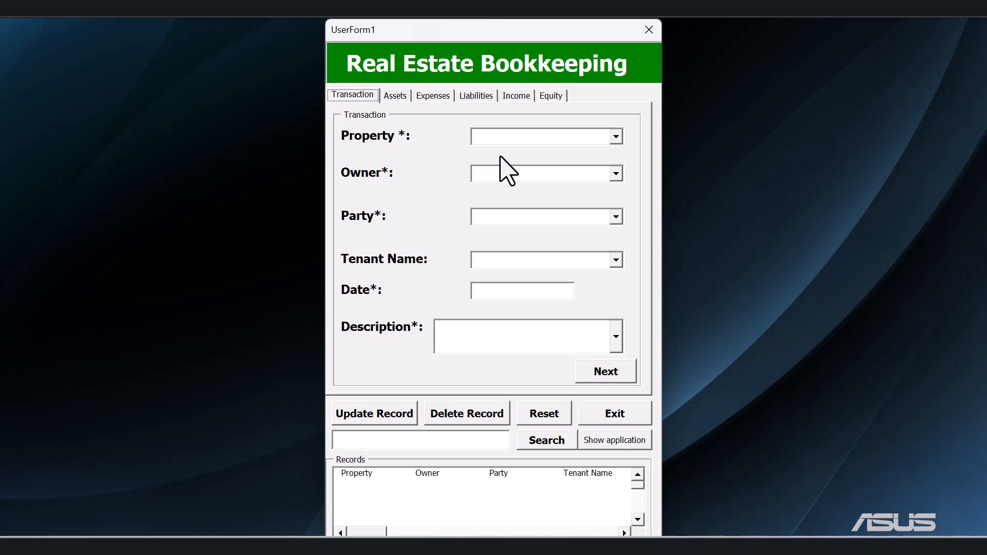
click(615, 137)
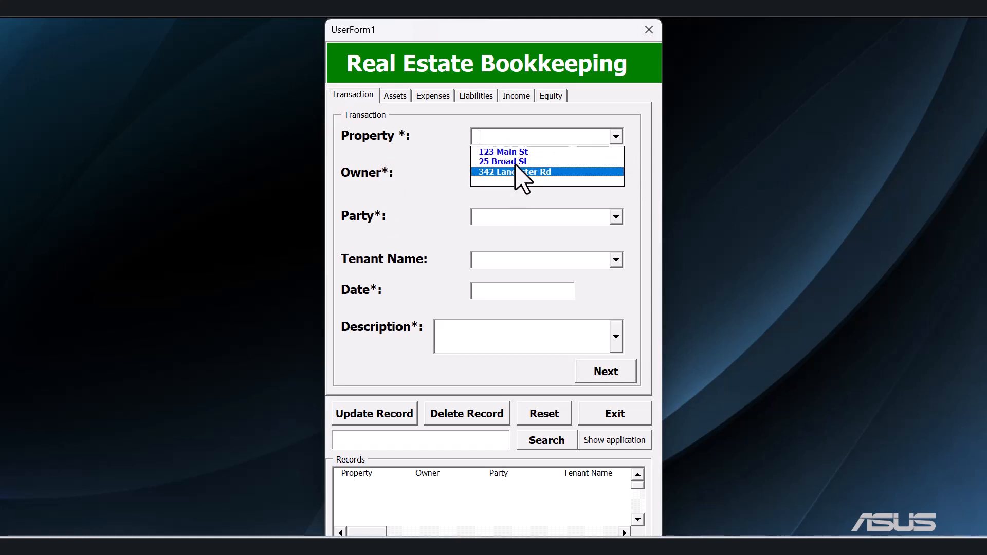
click(432, 178)
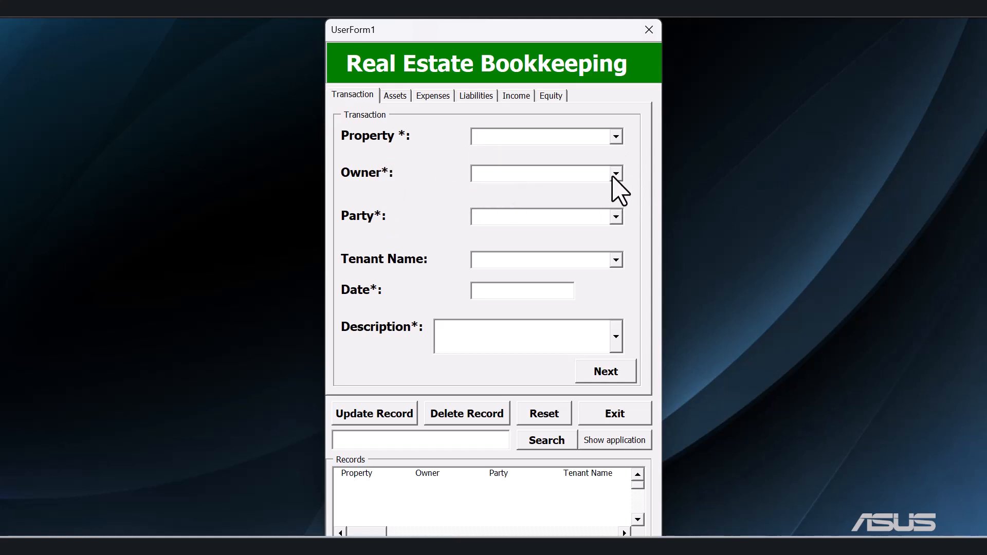
click(616, 173)
click(458, 181)
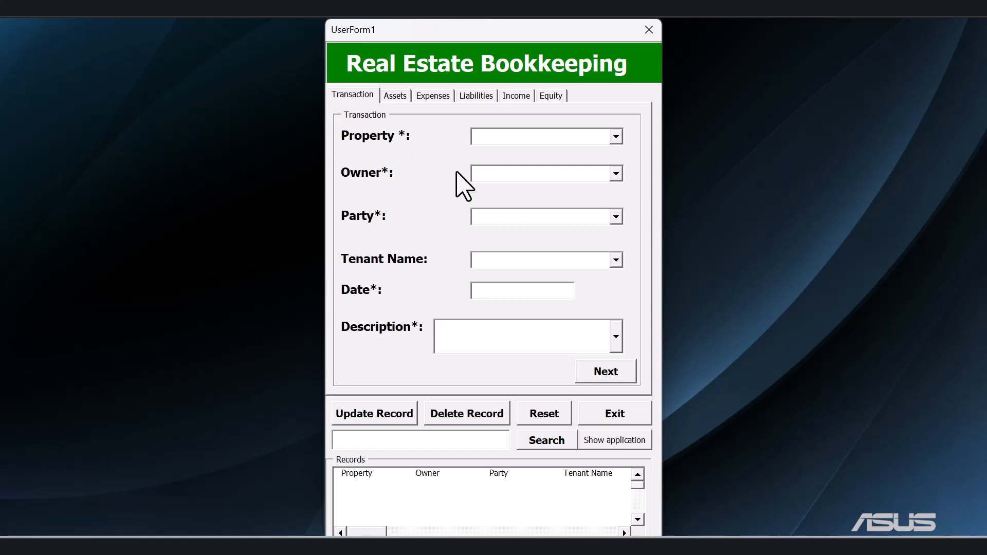
click(616, 216)
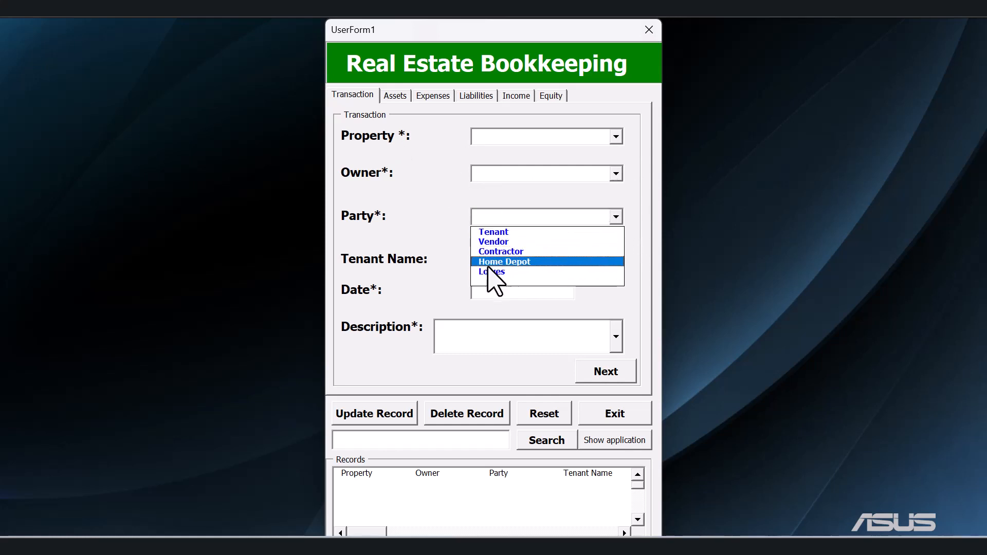
click(437, 273)
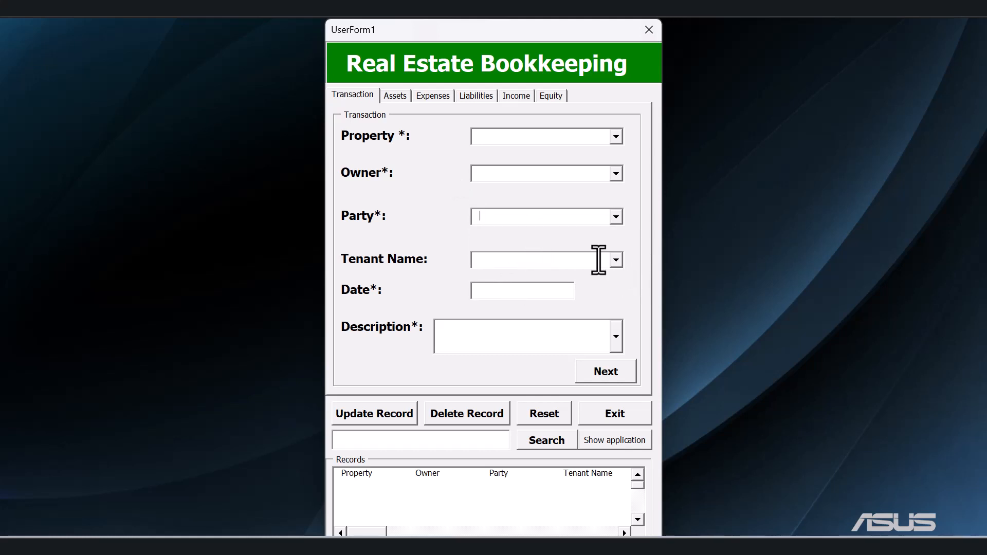
click(616, 260)
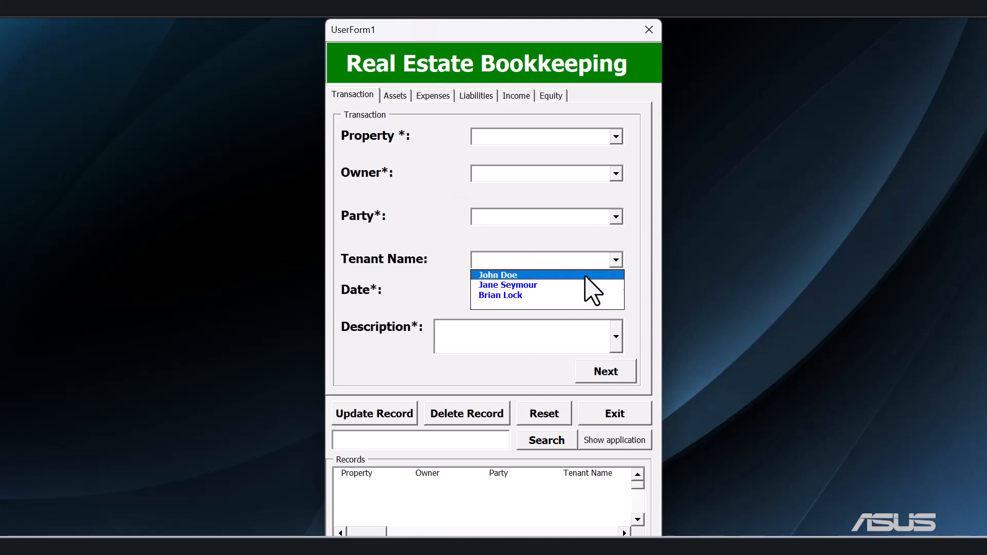
click(443, 263)
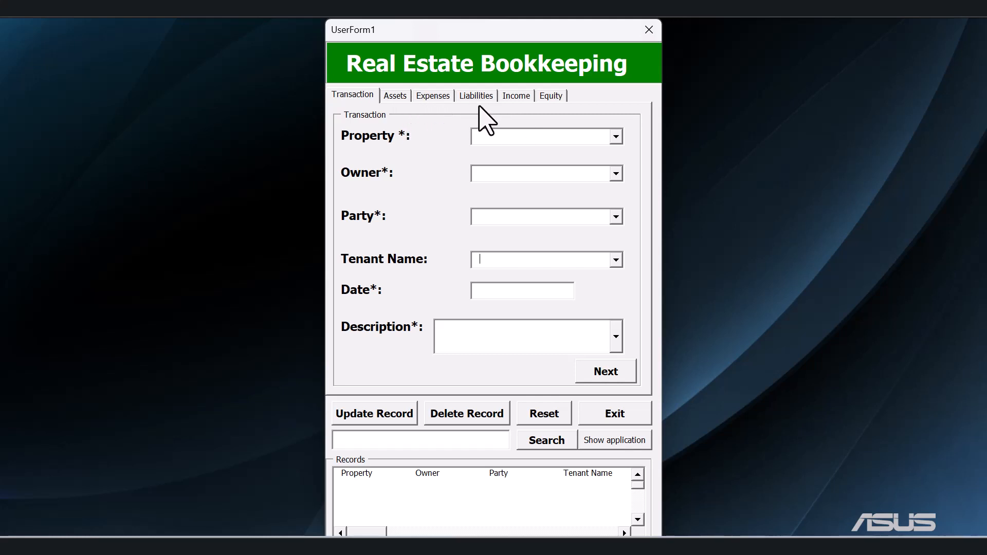
Review the Assets fields and examine the available expense accounts in the Expenses section.
click(399, 97)
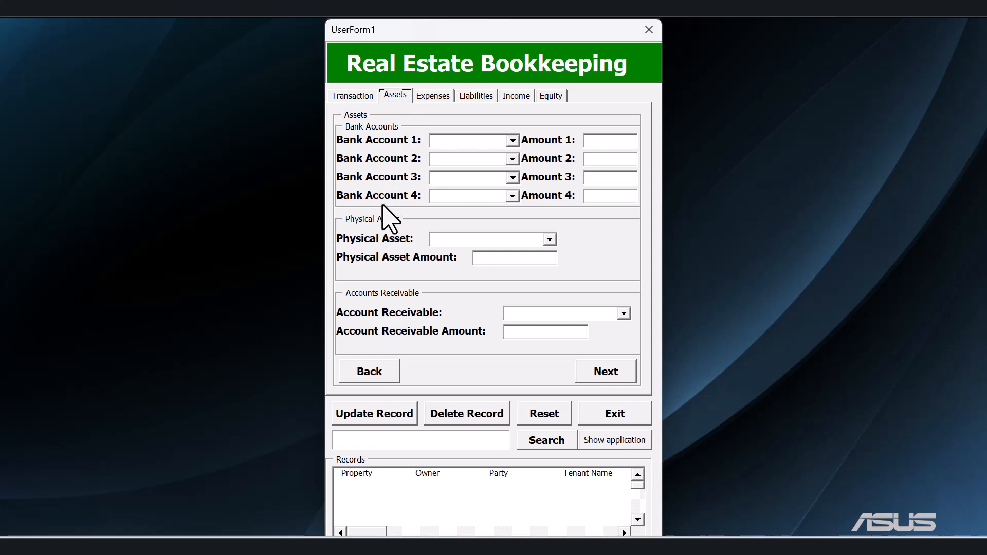
click(433, 96)
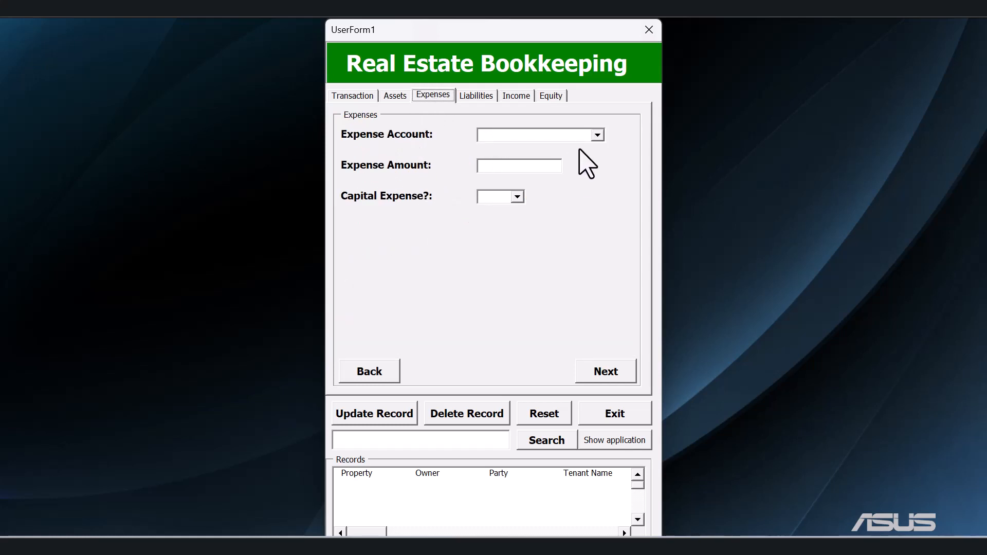
click(595, 136)
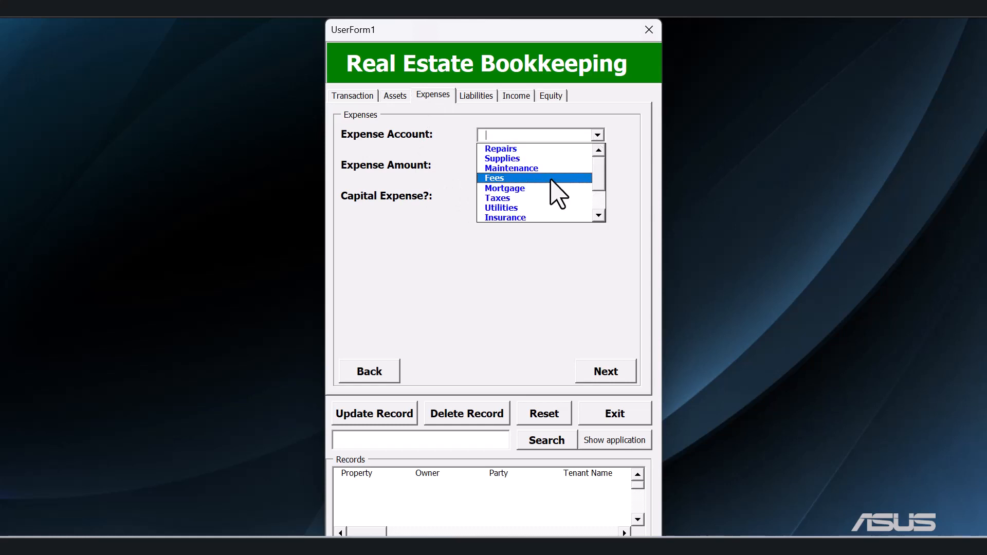
drag(602, 188, 602, 205)
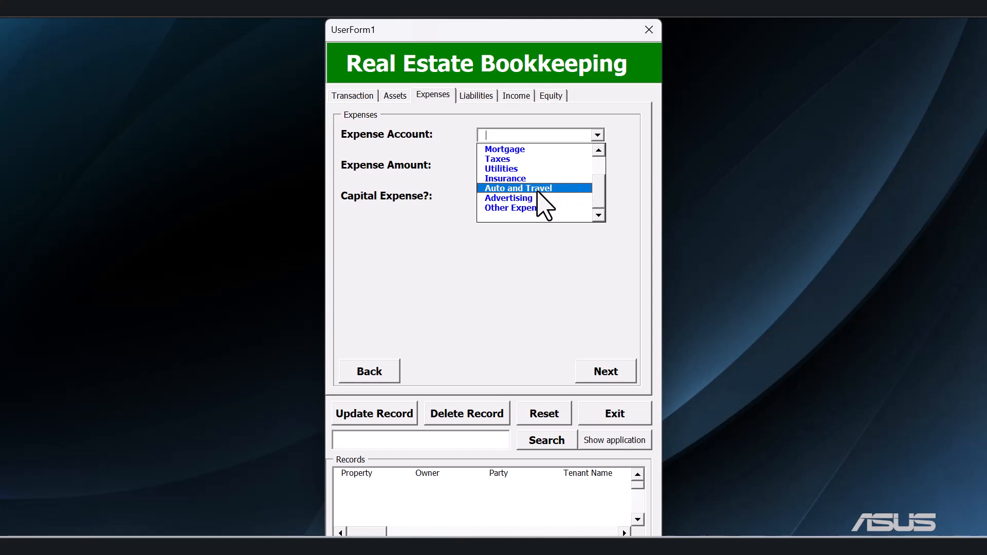
drag(600, 203, 599, 177)
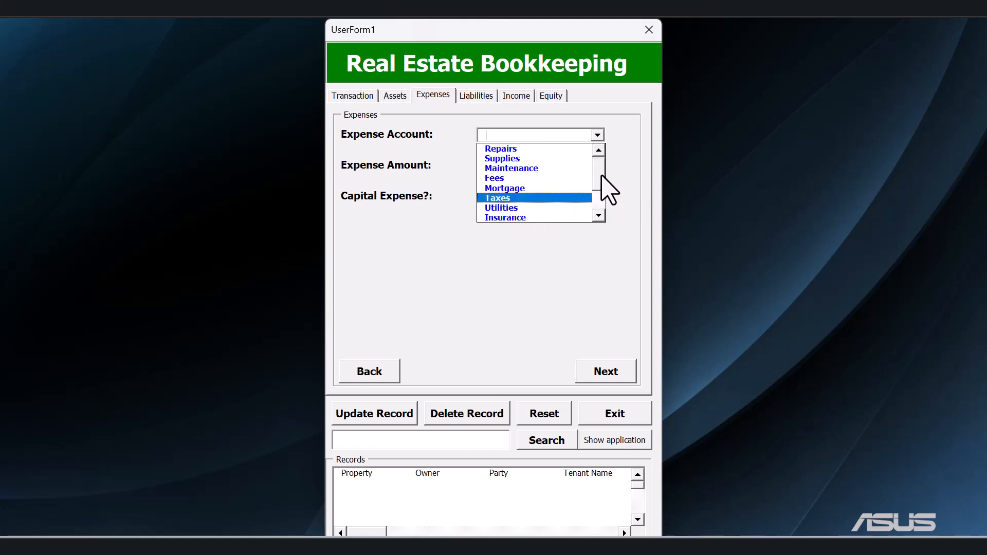
click(465, 186)
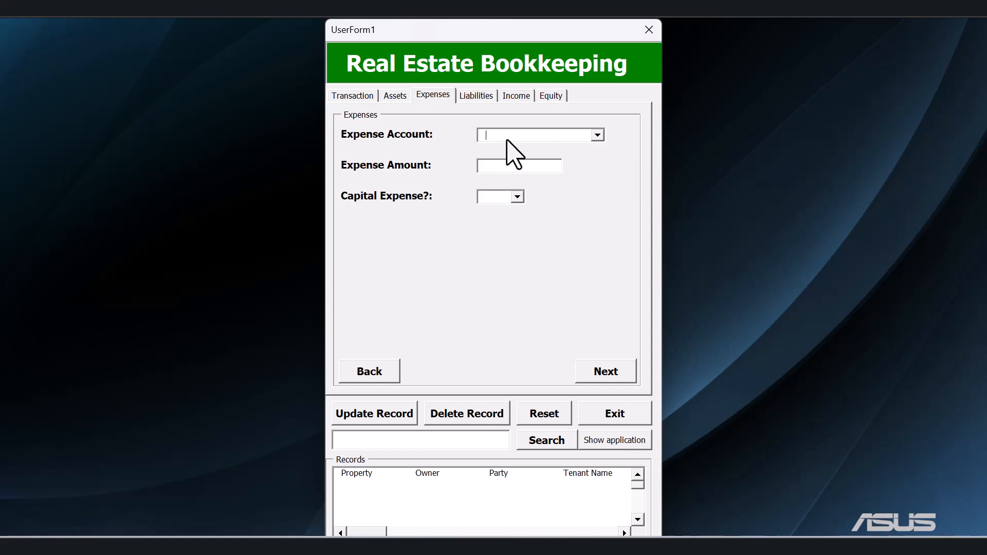
click(522, 139)
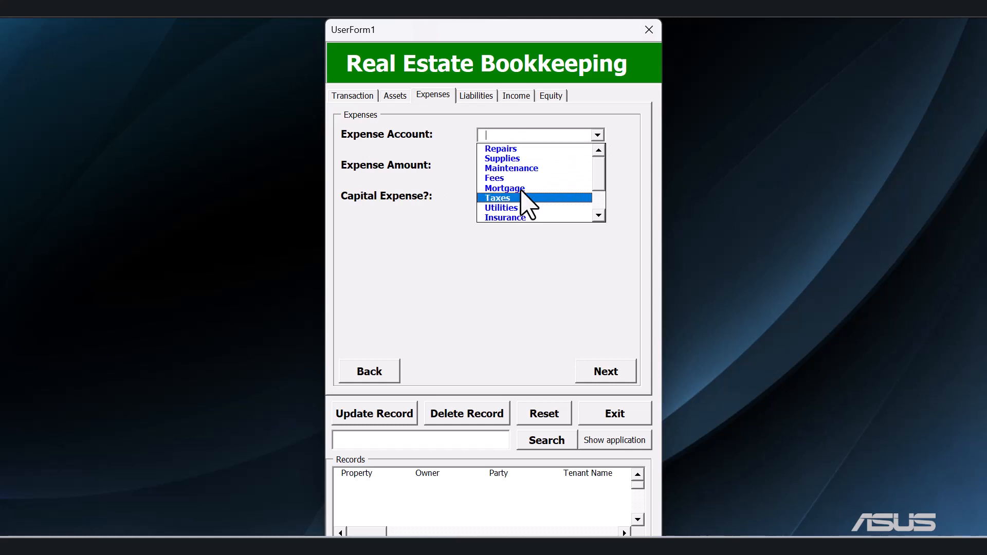
click(462, 195)
Examine the Expense Amount field and the choices for Capital Expense.
click(521, 169)
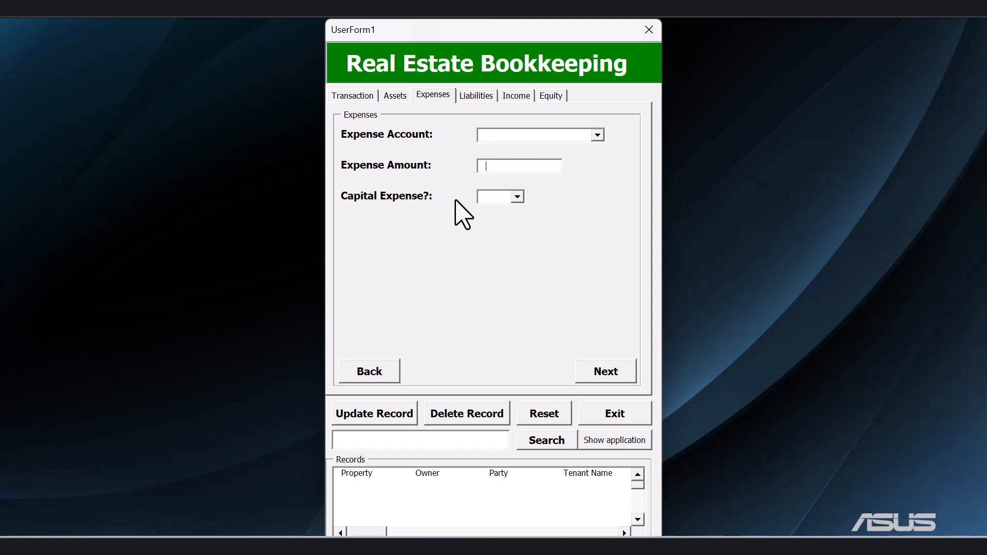
click(517, 198)
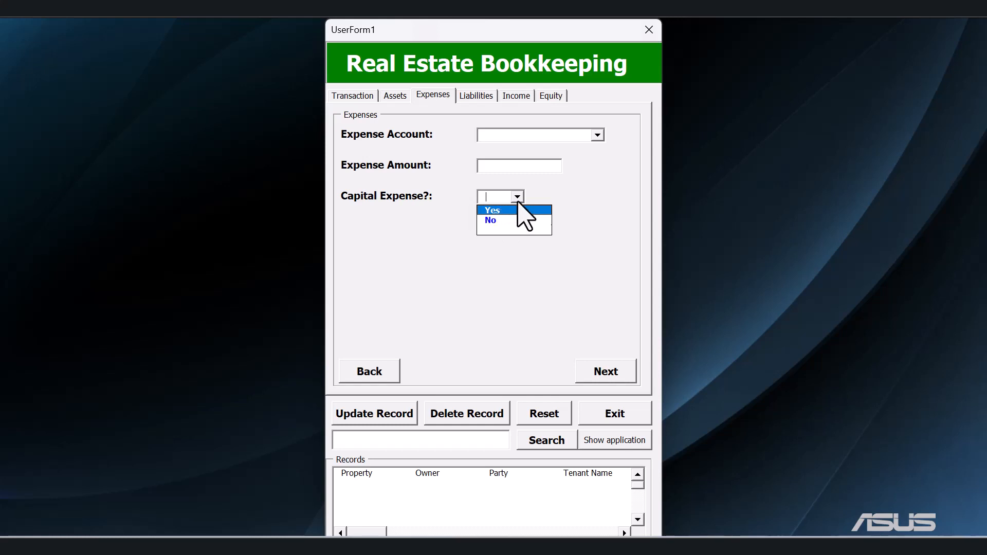
click(544, 195)
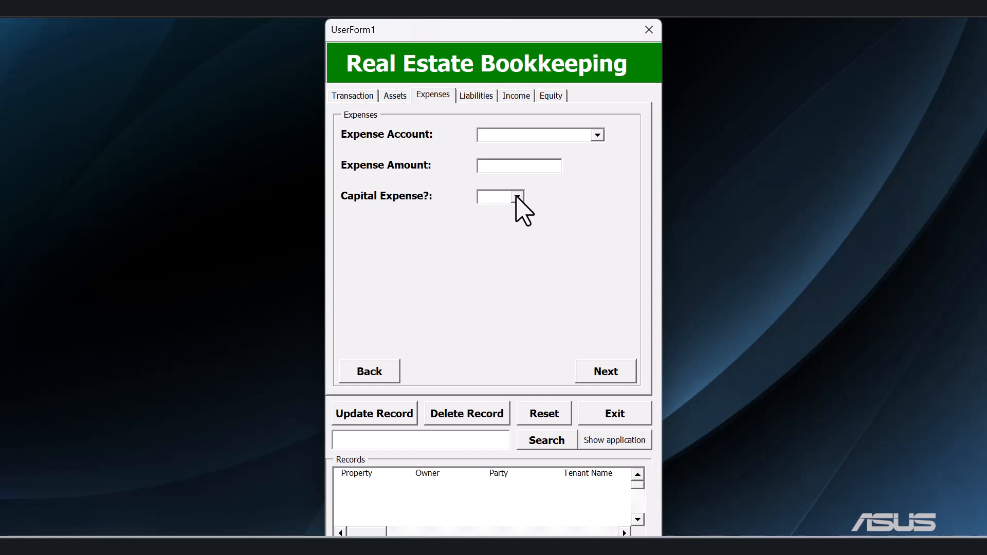
click(518, 196)
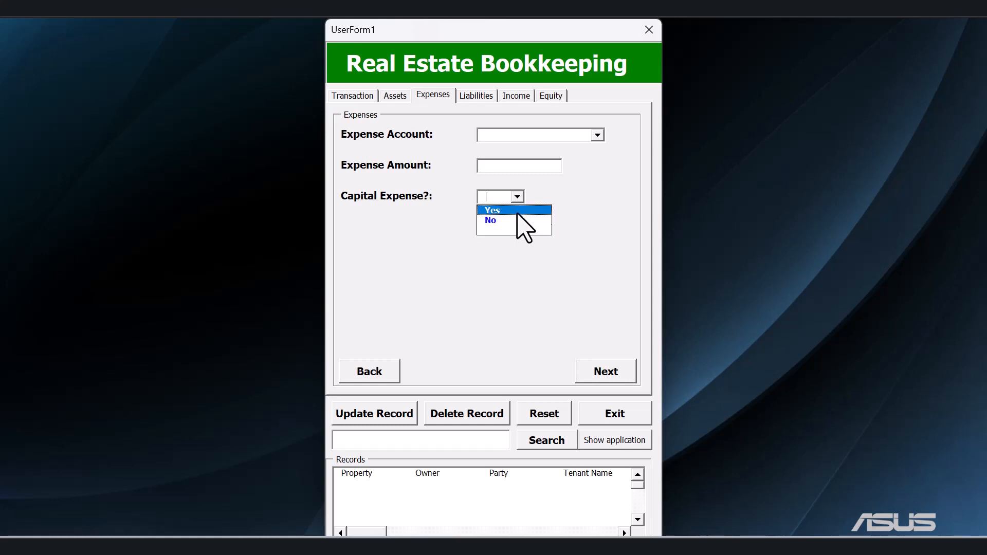
click(455, 206)
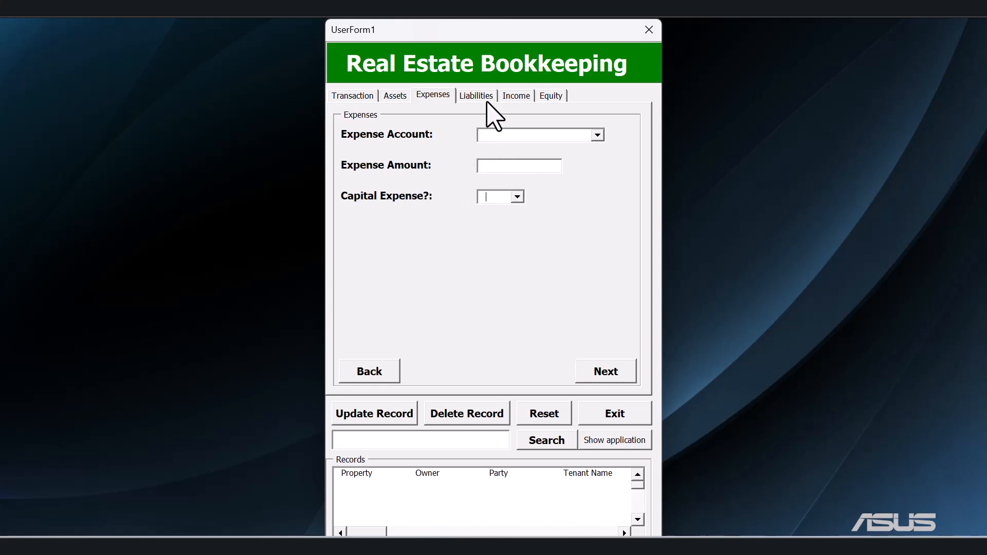
Examine the available liability accounts and income accounts in their respective sections.
click(485, 97)
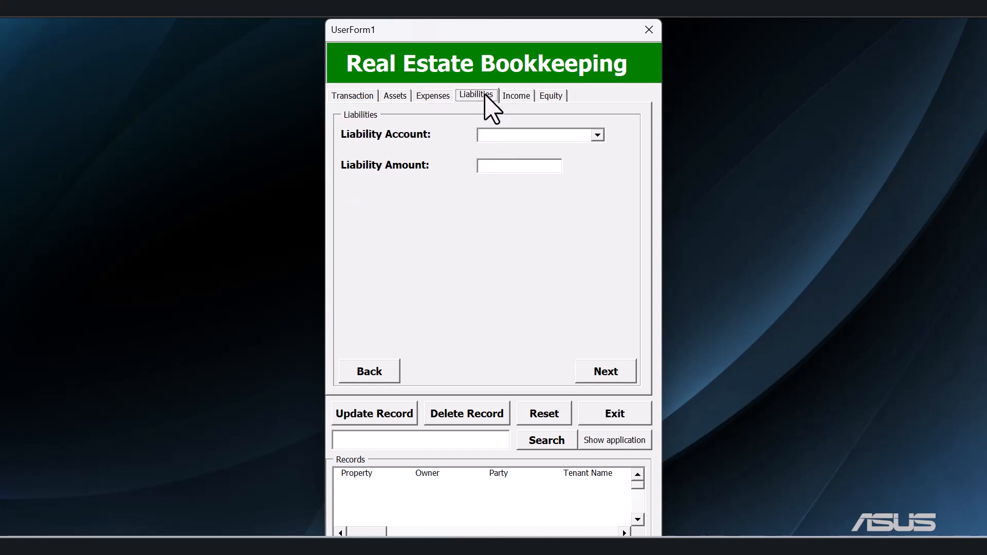
click(598, 136)
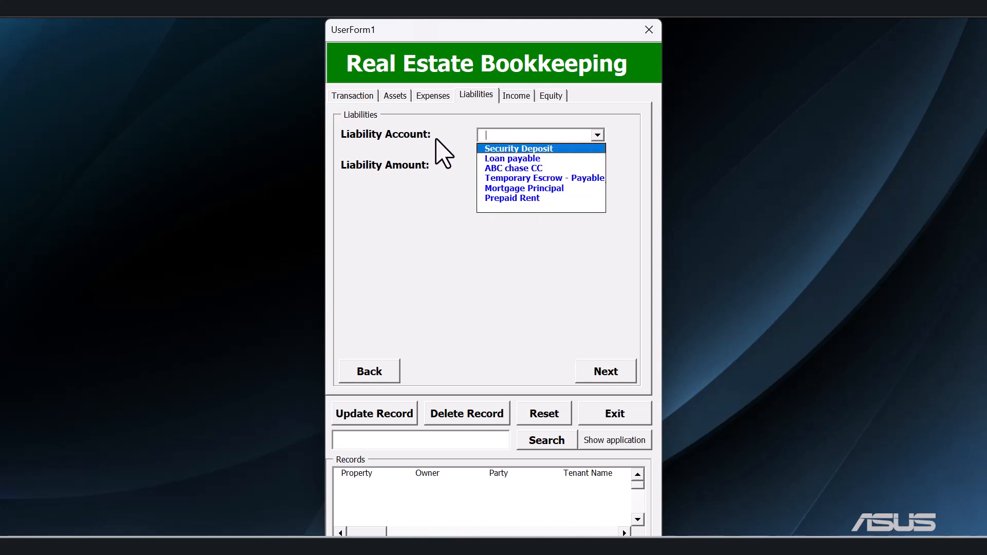
click(463, 180)
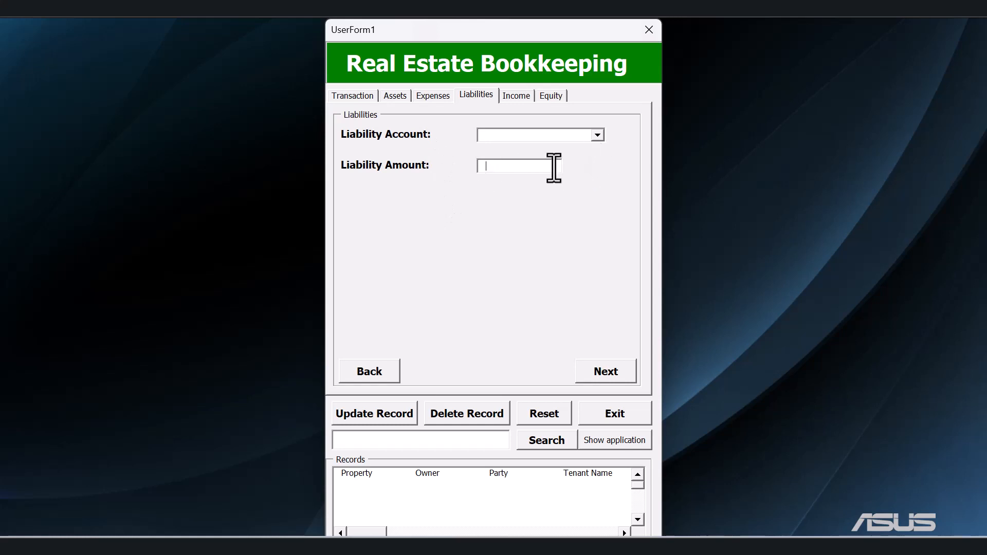
click(518, 98)
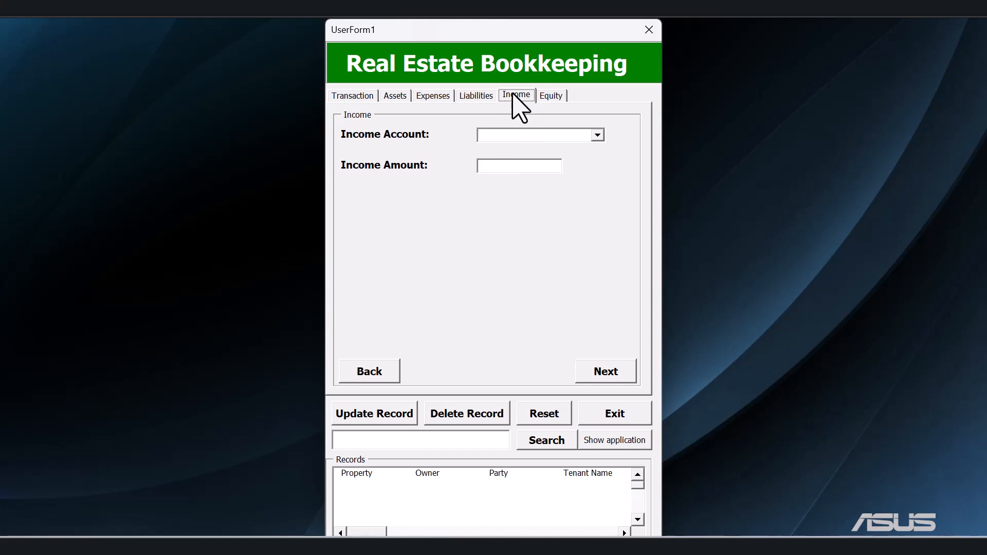
click(597, 136)
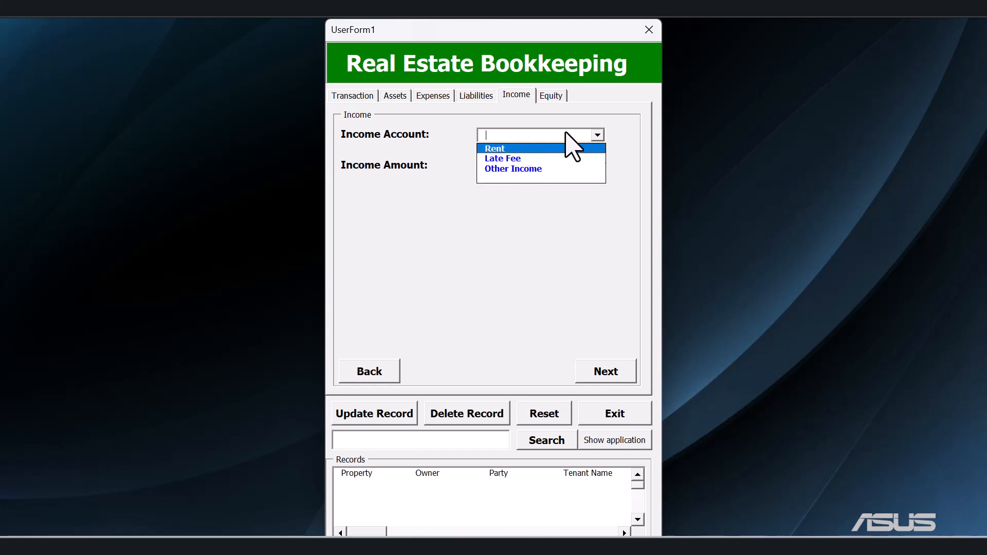
Set the Equity Account to Owner Contribution in the Equity section.
click(550, 97)
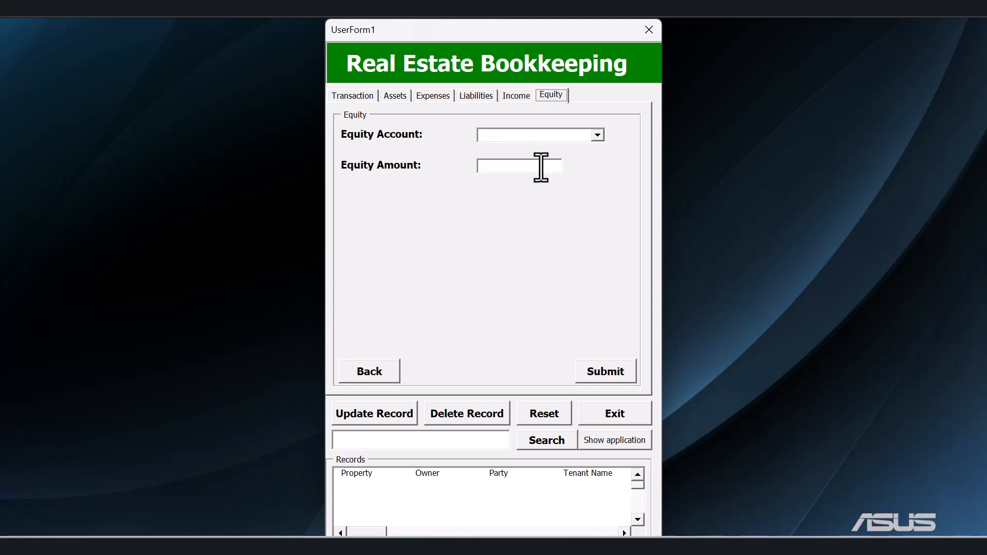
click(598, 136)
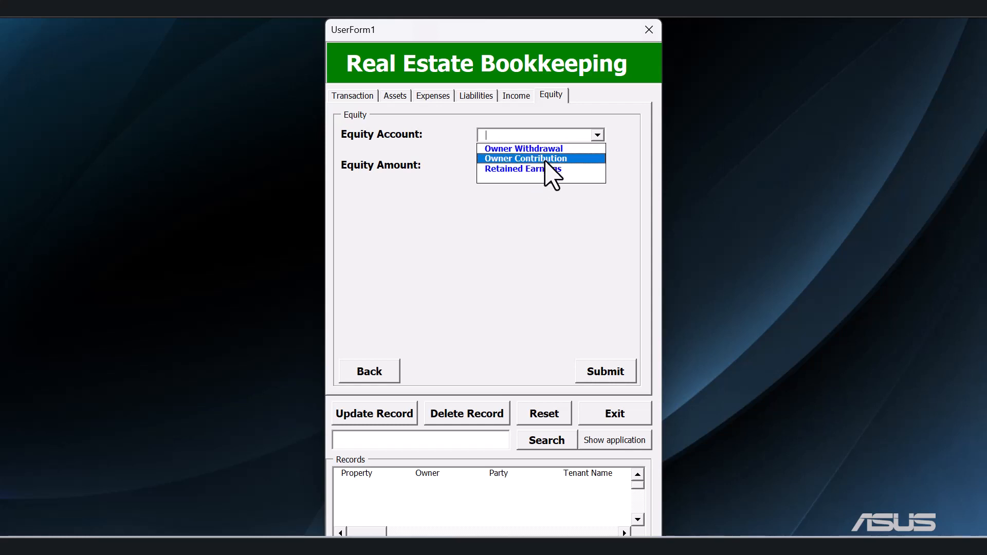
click(546, 164)
click(598, 135)
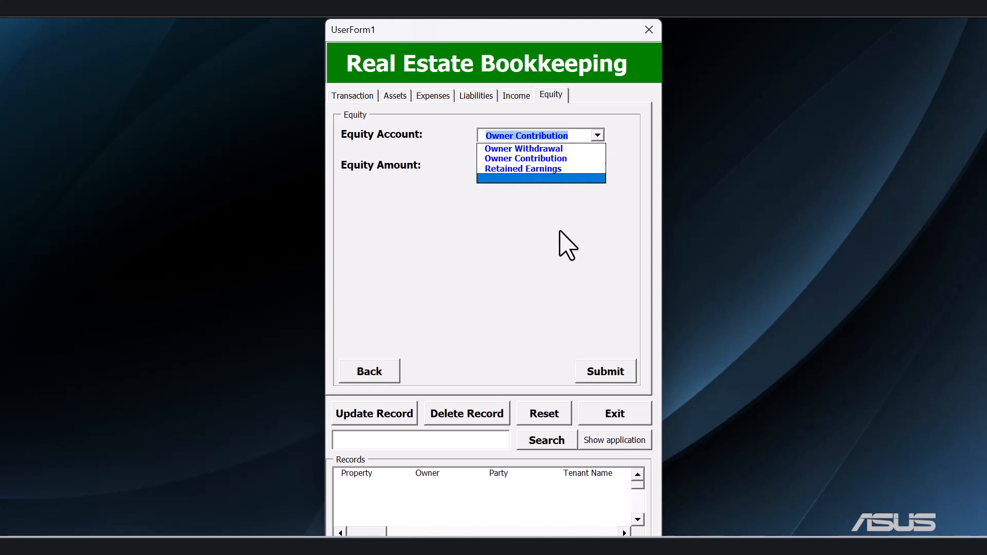
click(539, 299)
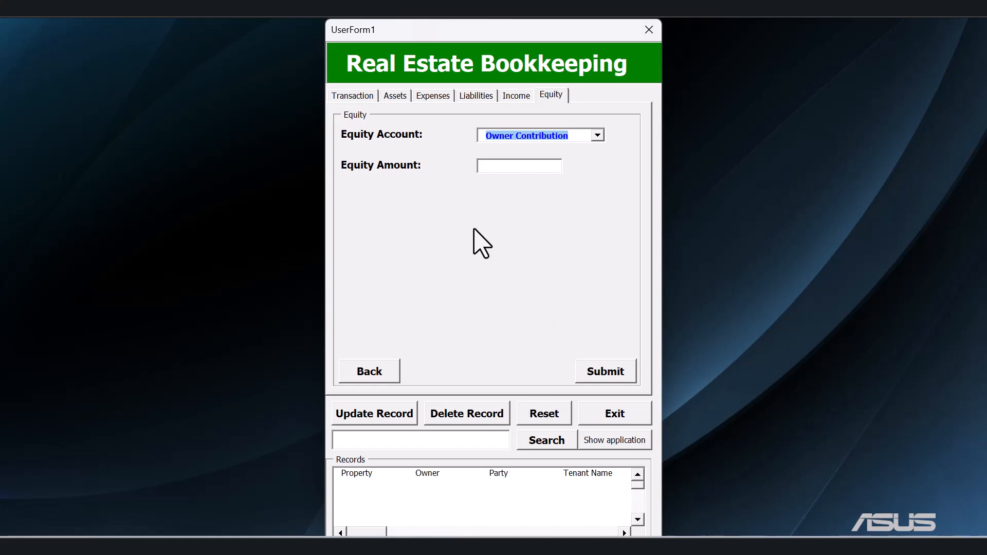
Set the transaction's Property to the first listed address and its Owner to ABC Holding LLC.
click(366, 96)
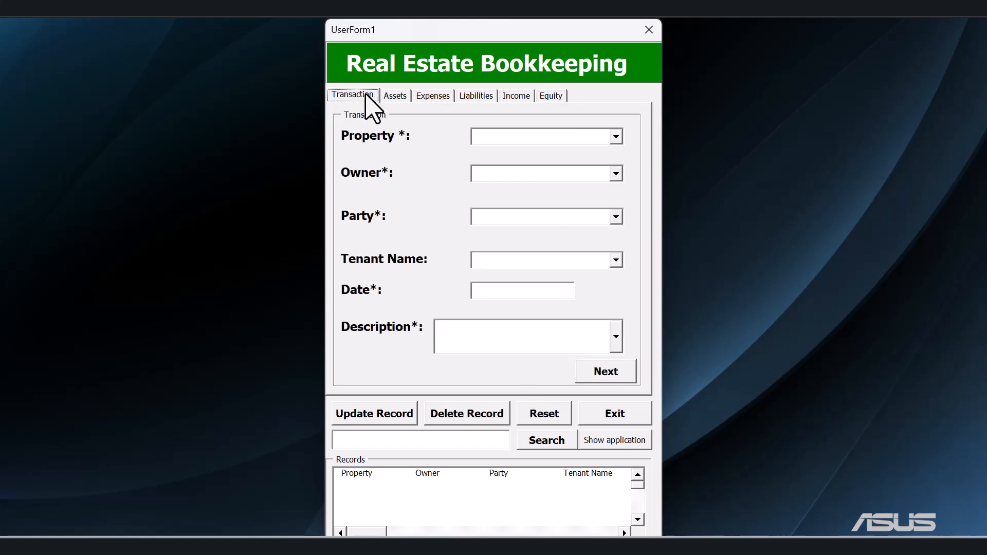
click(615, 137)
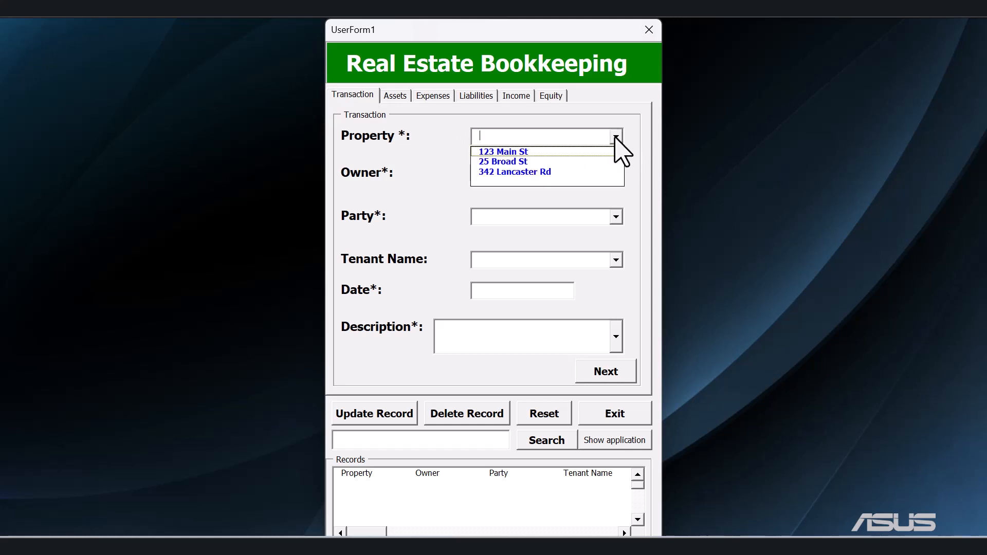
click(512, 152)
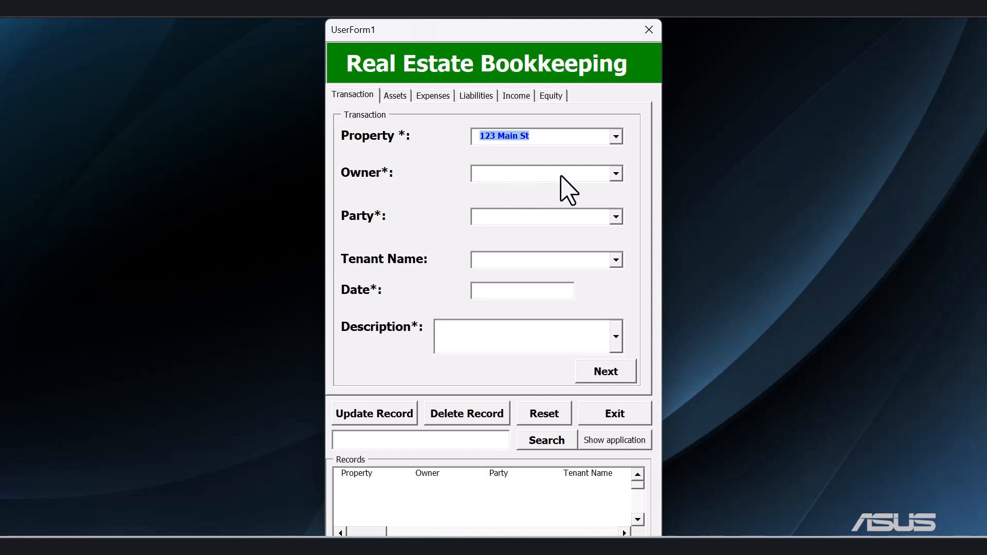
click(616, 173)
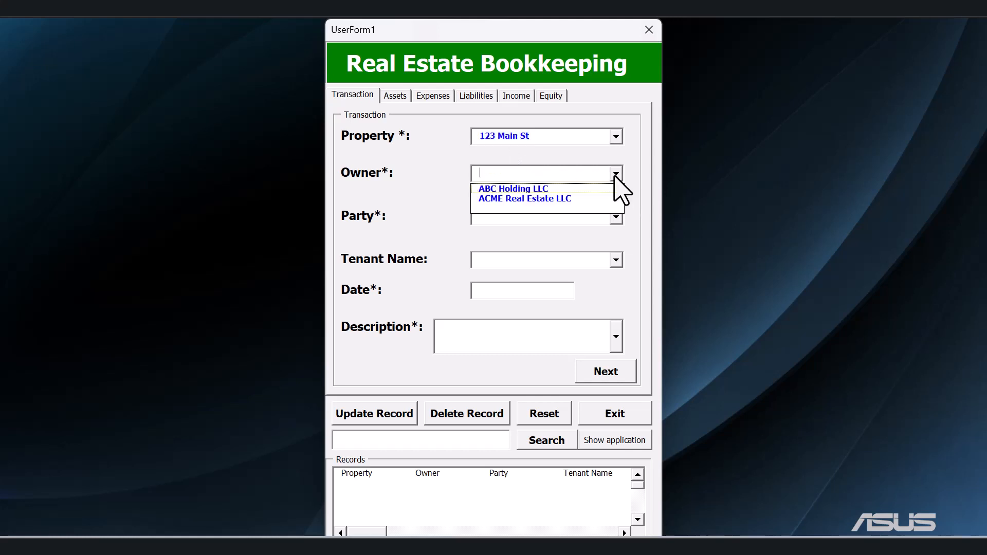
click(549, 190)
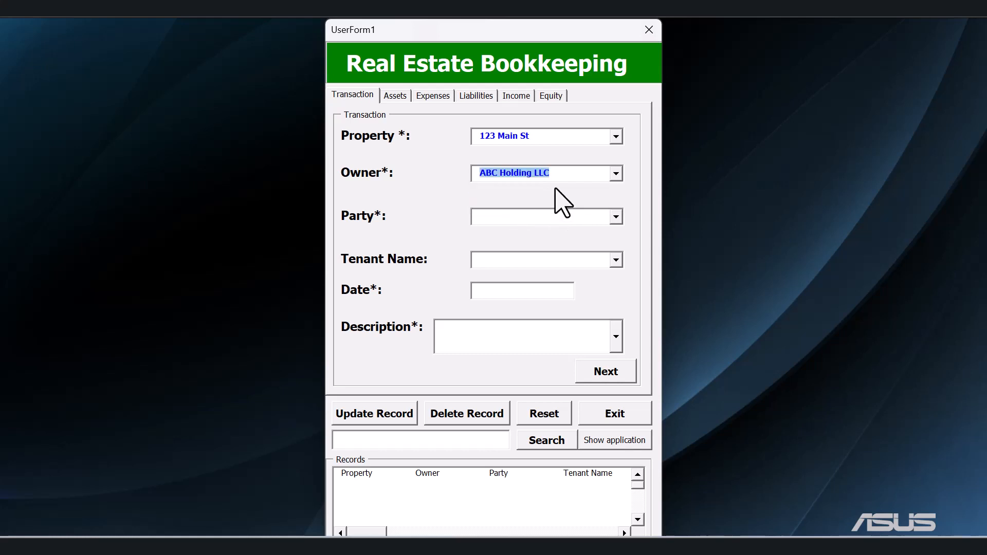
Set the transaction's Party to Tenant and choose the first listed tenant as the Tenant Name.
click(616, 218)
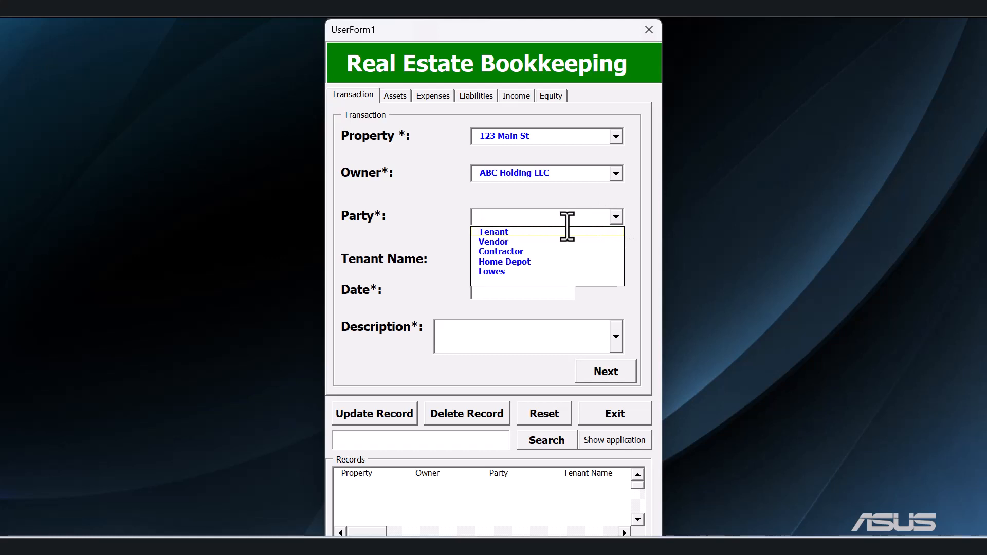
click(539, 235)
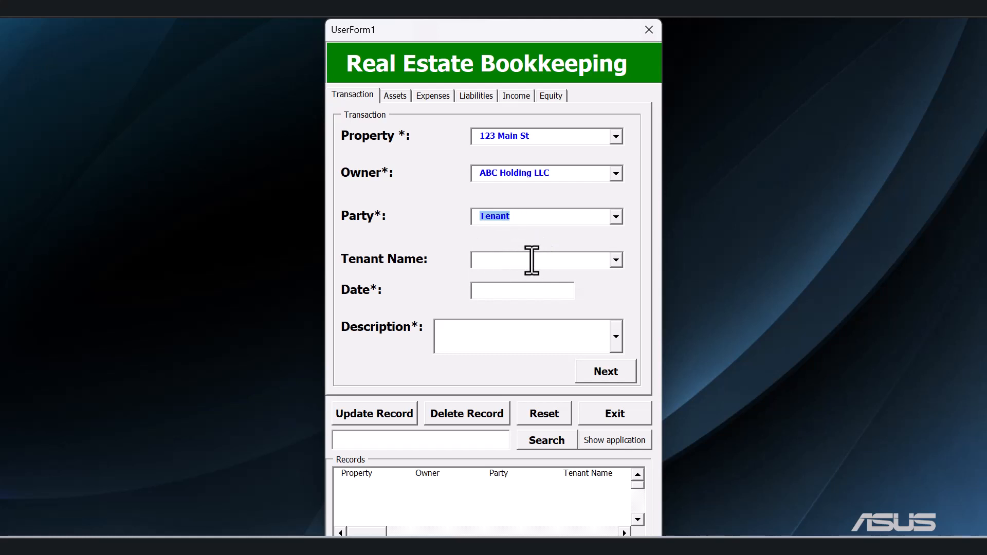
click(616, 260)
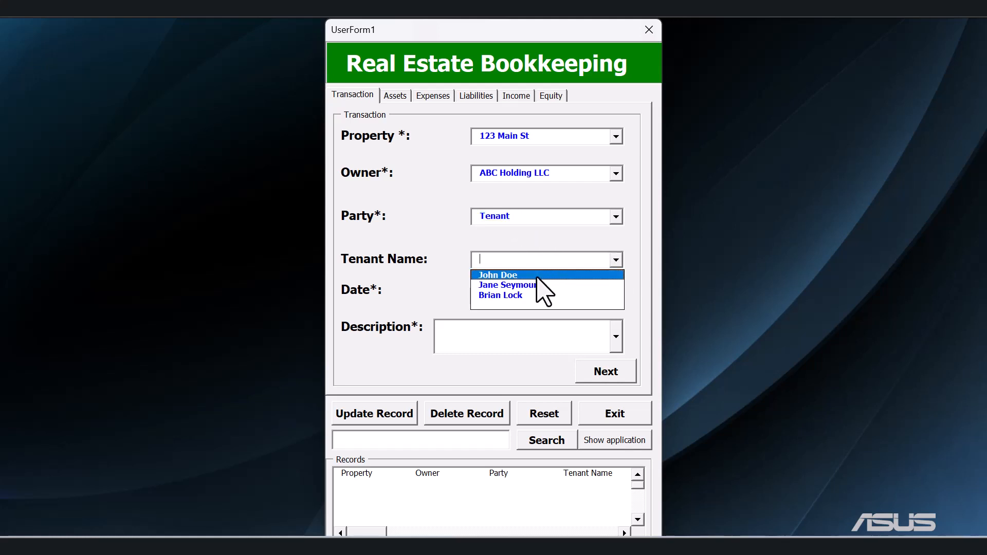
click(536, 276)
Enter 01/01/2024 as the transaction date and Rent Payment as its description.
click(505, 296)
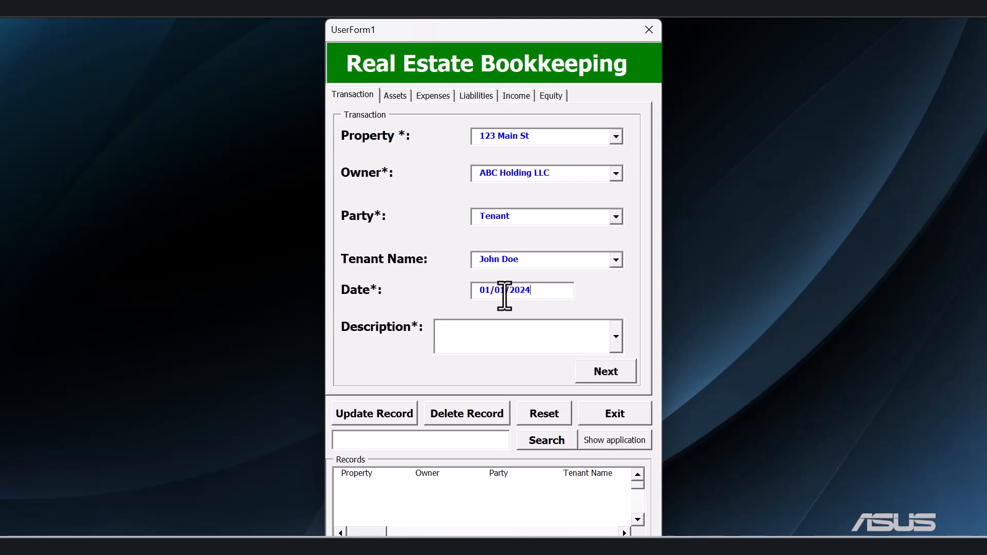
click(451, 335)
text(Rent Payment)
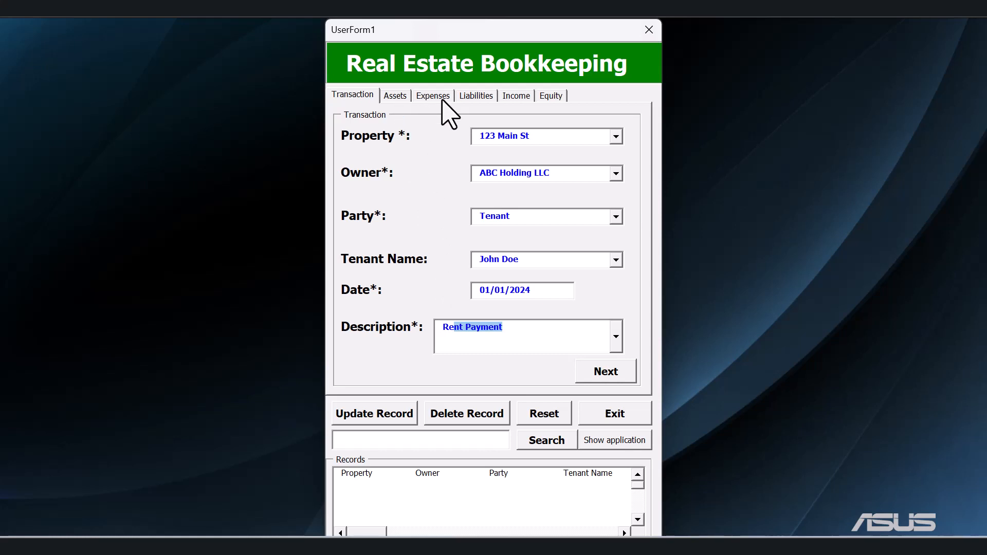
In the Income section, set the Income Account to Rent and the Income Amount to 1500.
click(402, 98)
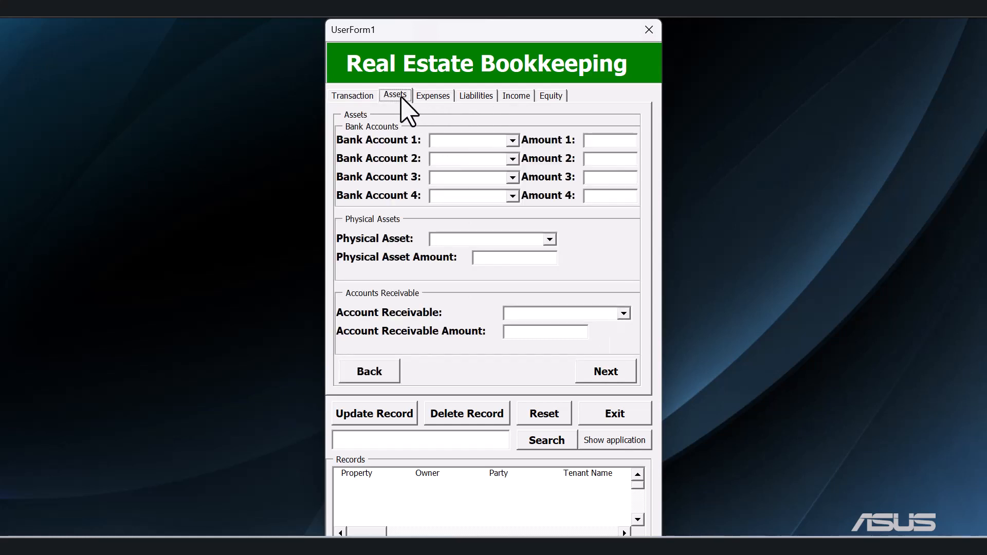
click(514, 98)
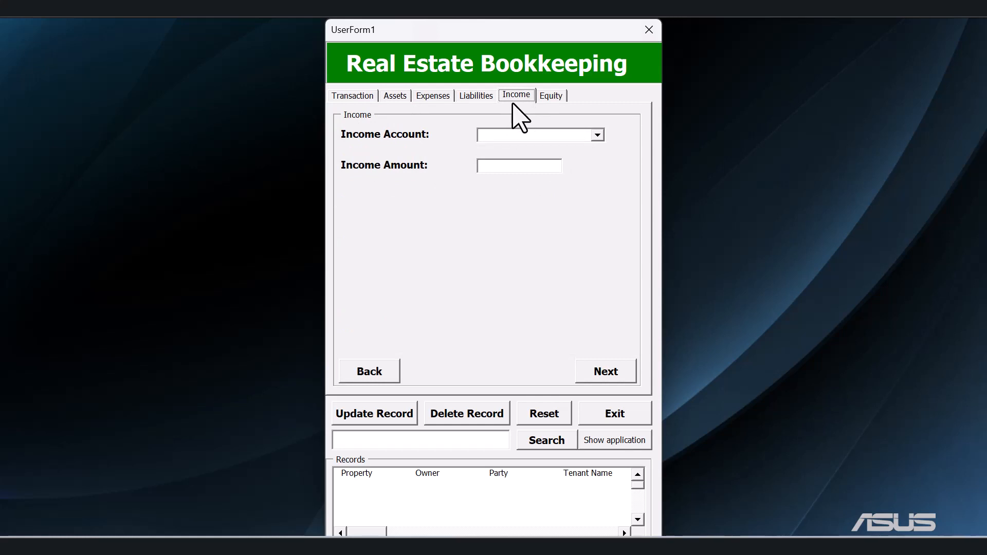
click(598, 136)
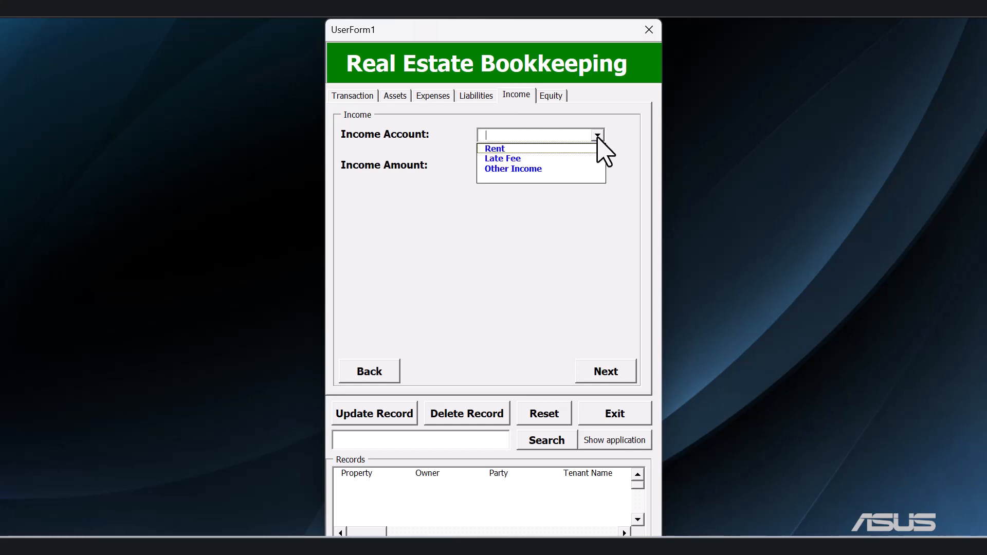
click(510, 149)
click(508, 167)
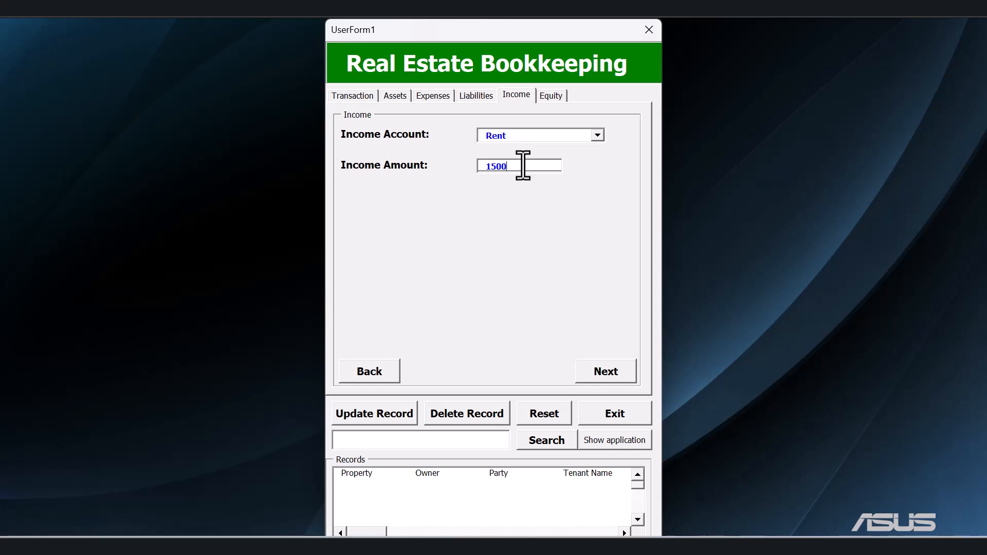
In the Assets section, set Bank Account 1 to the ABC Holding checking account with an amount of 1500.
click(406, 100)
click(513, 141)
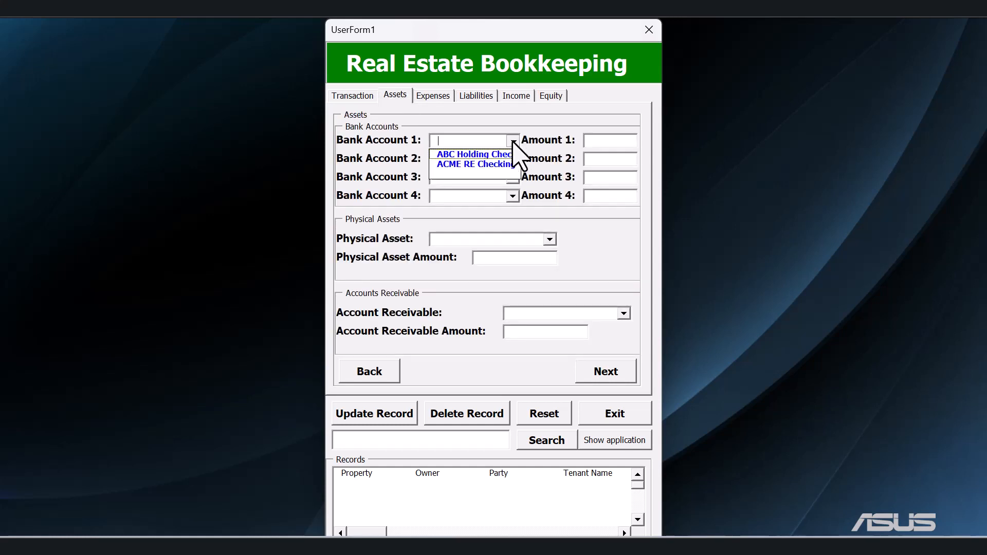
click(492, 155)
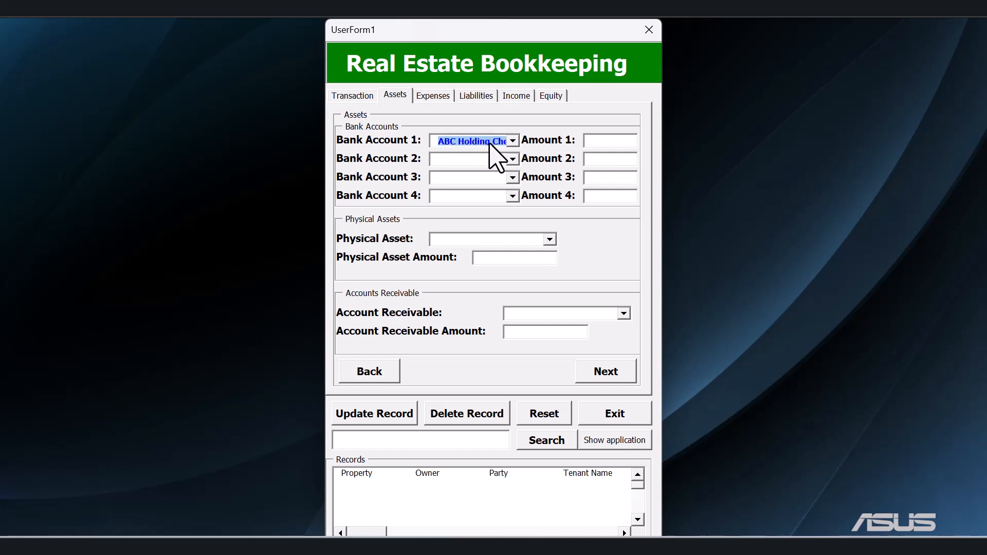
click(610, 143)
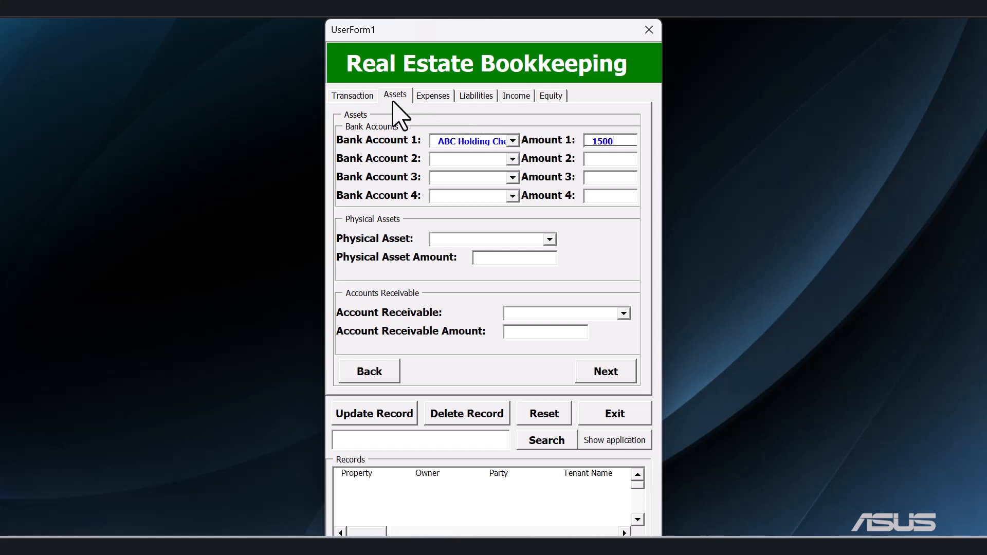
Check the Expenses and Liabilities sections and set the Equity Account to the blank choice.
click(442, 97)
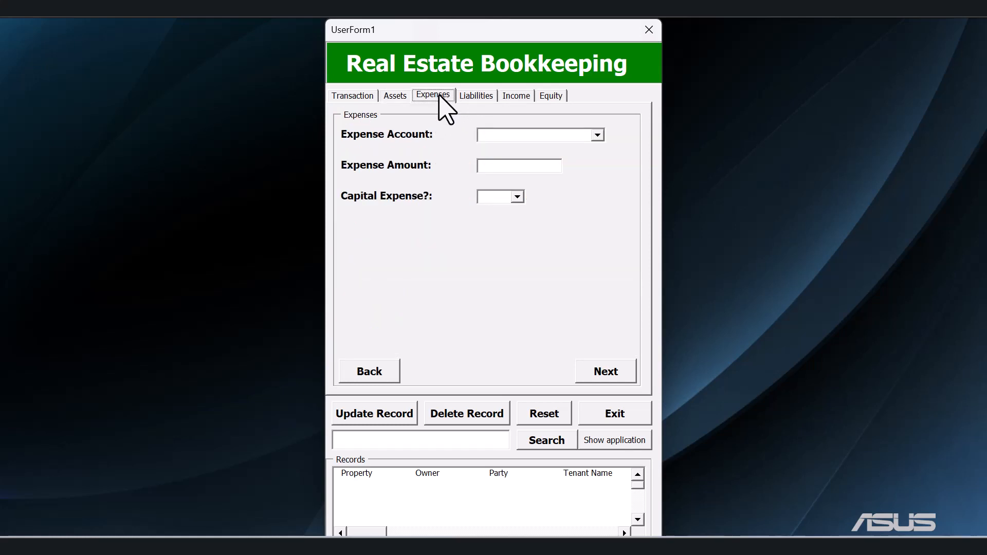
click(481, 101)
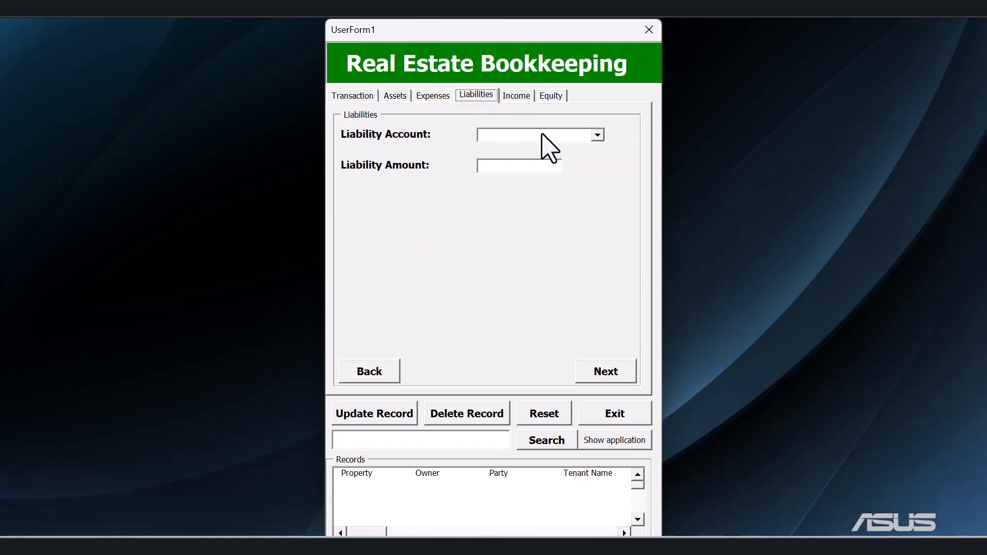
click(551, 97)
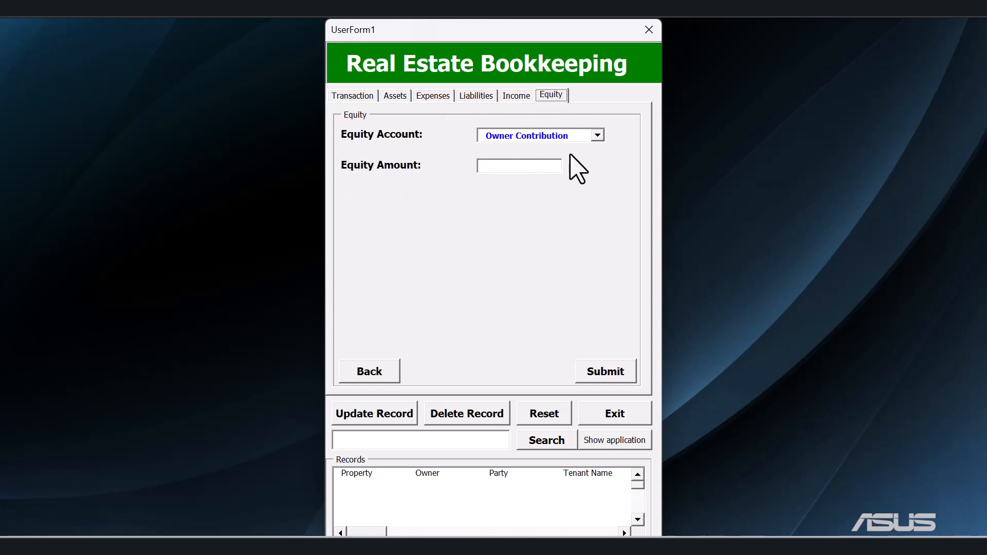
click(598, 137)
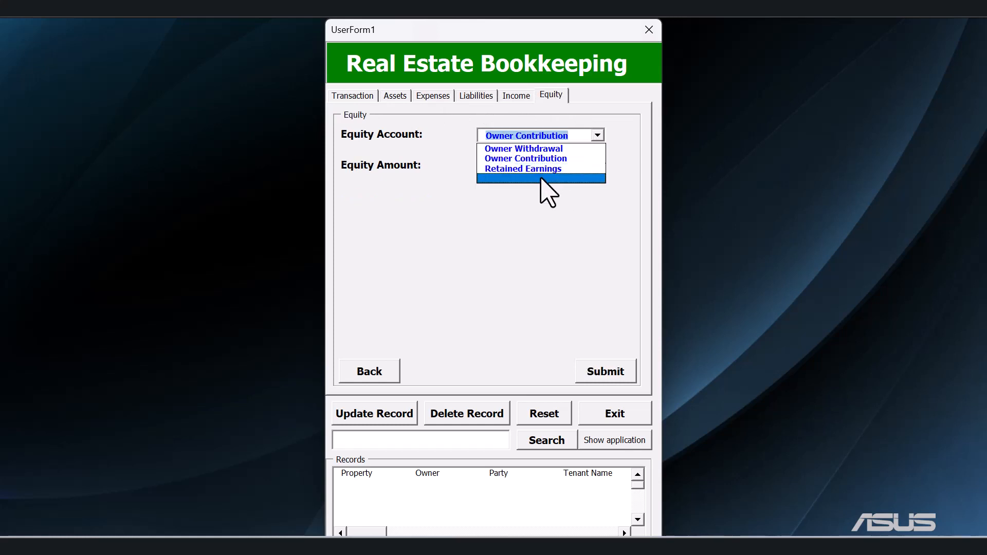
click(543, 180)
Review the income and bank account entries, go through the remaining sections and submit the rent payment record.
click(516, 96)
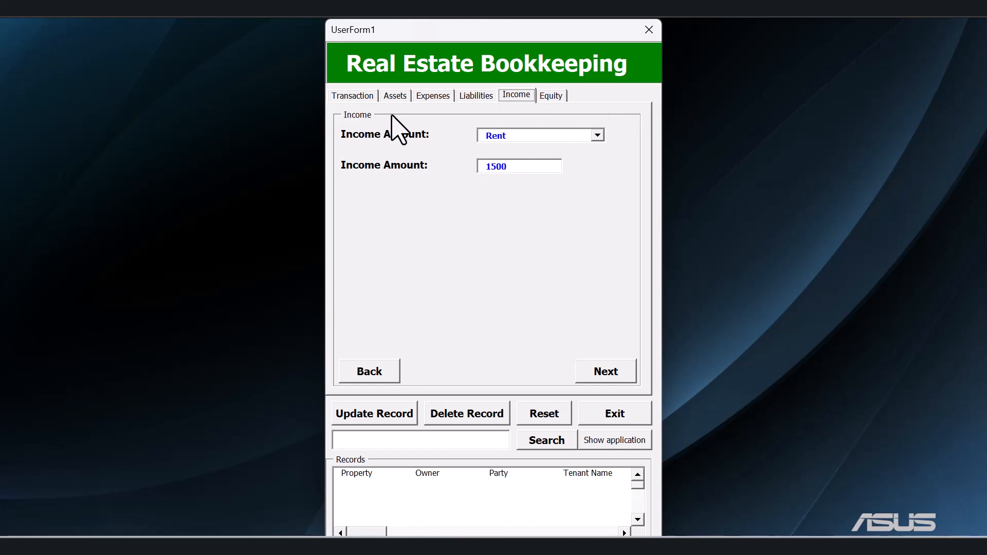
click(397, 97)
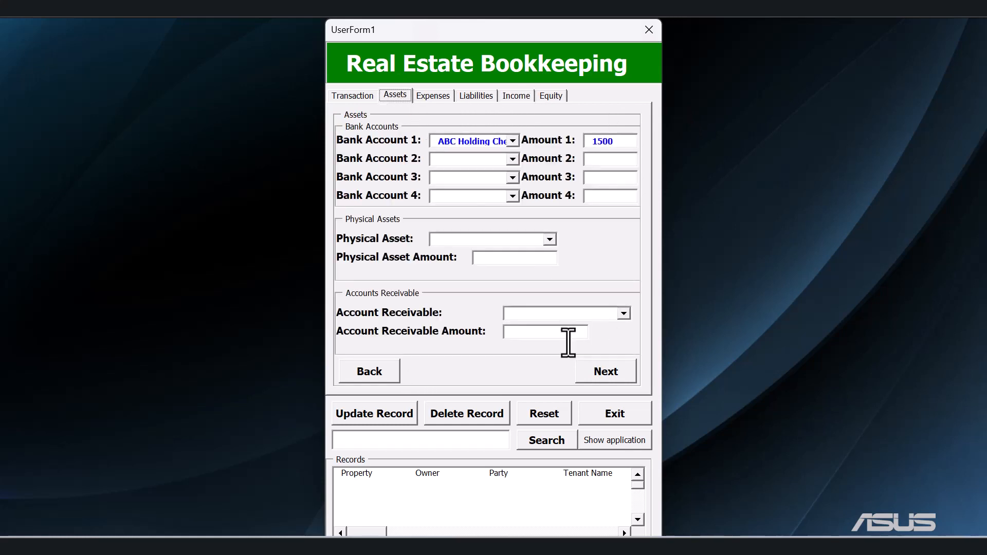
click(604, 372)
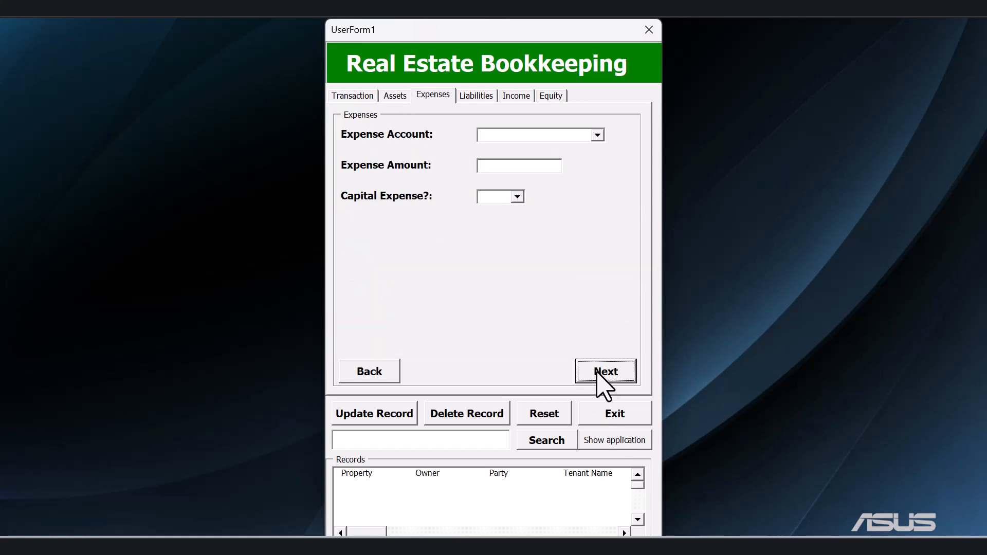
click(604, 372)
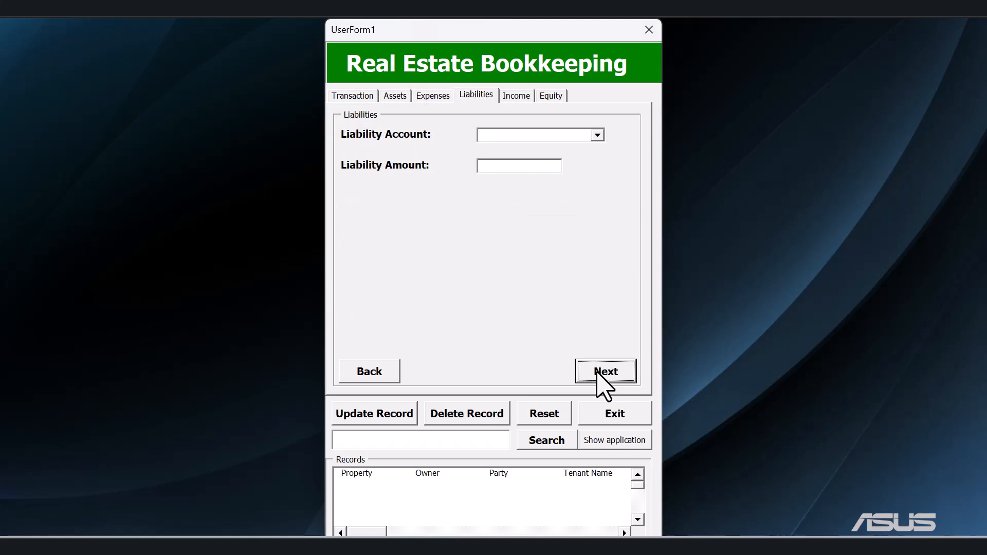
click(605, 372)
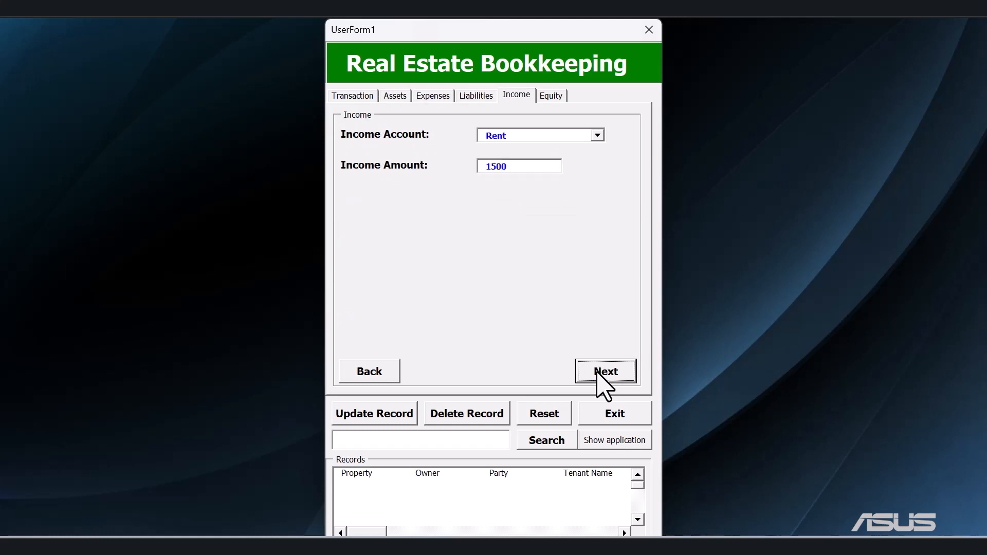
click(604, 372)
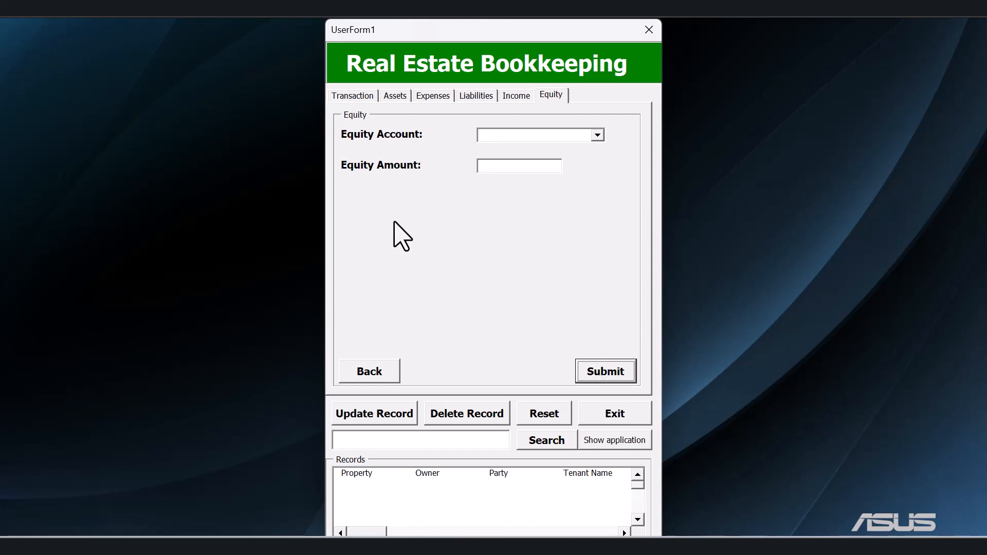
click(616, 373)
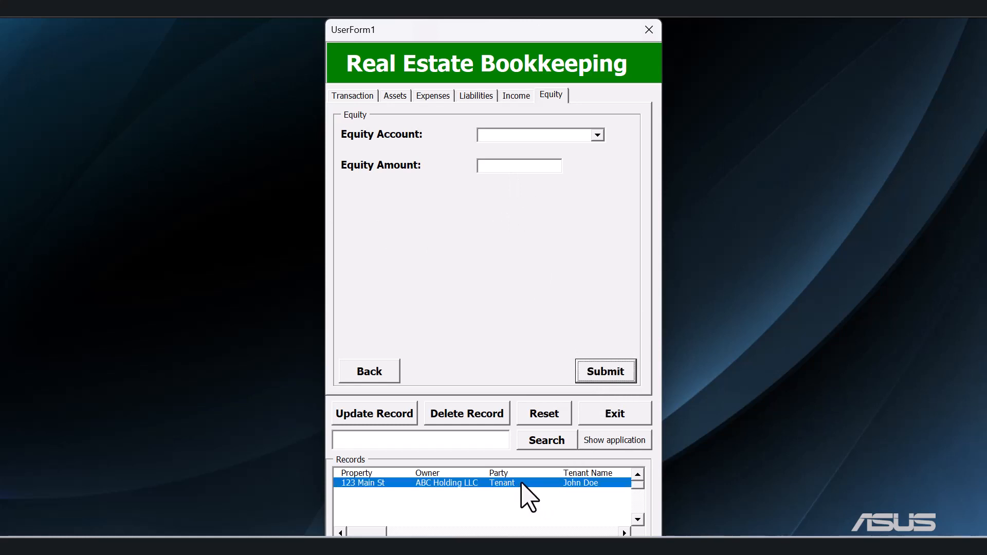
Reset the form and set a new transaction's Property to the first listed address and its Owner to ABC Holding LLC.
click(364, 97)
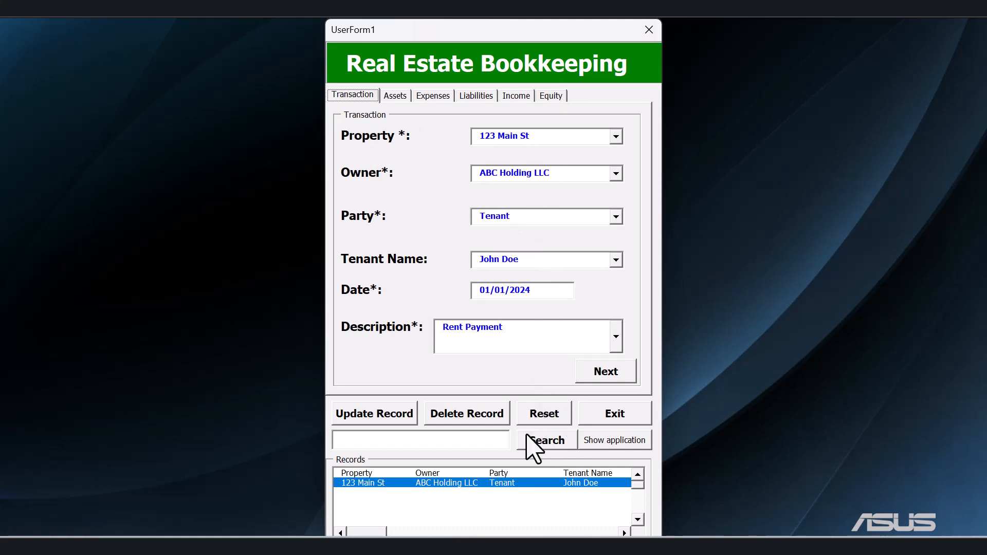
click(541, 418)
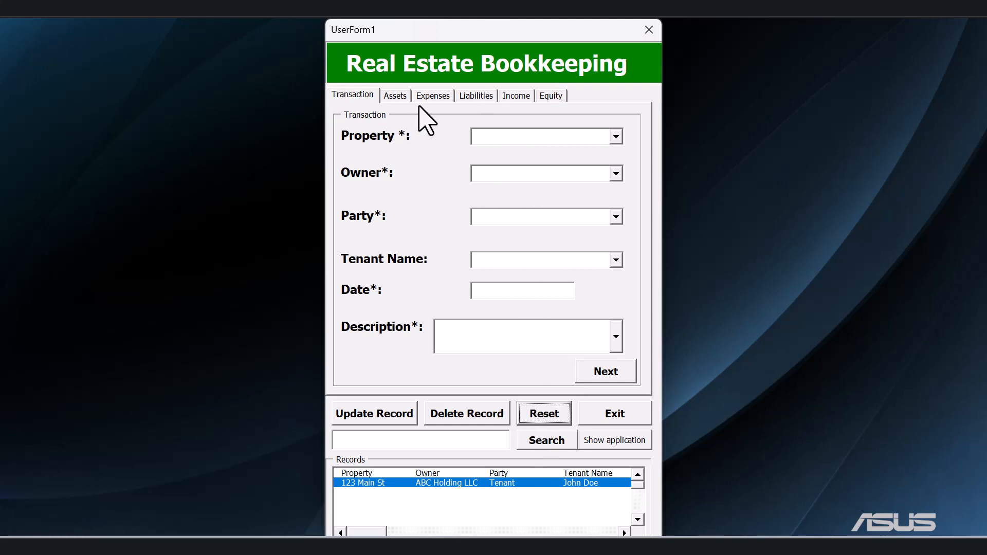
click(616, 136)
click(527, 152)
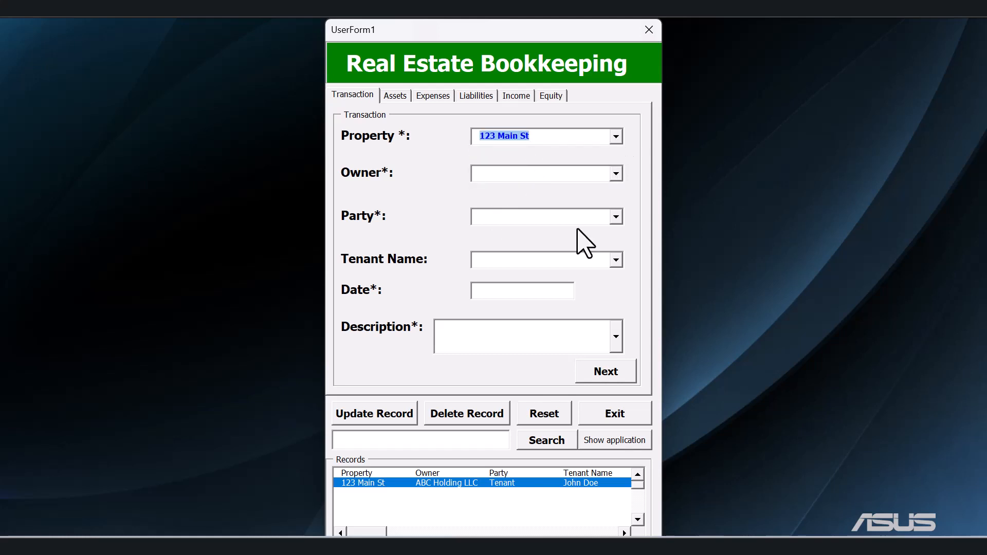
click(615, 175)
click(564, 189)
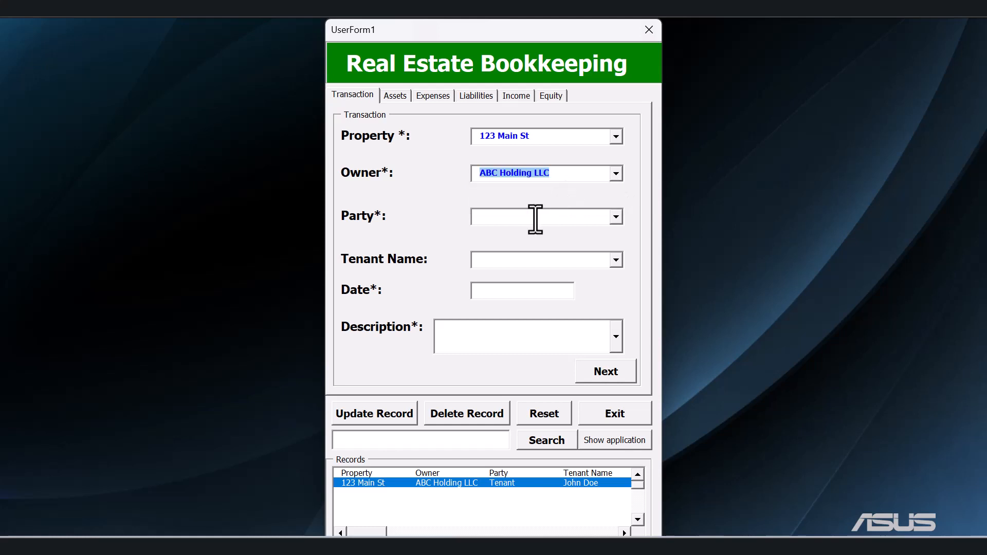
Set the Party to Vendor, the date to 02/01/2024 and the description to Mortgage Payment.
click(616, 218)
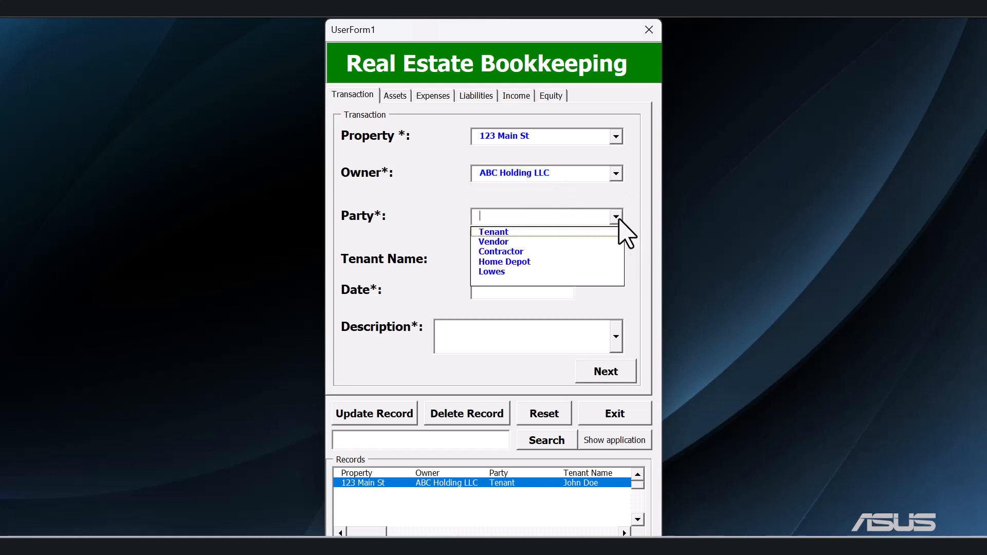
click(516, 242)
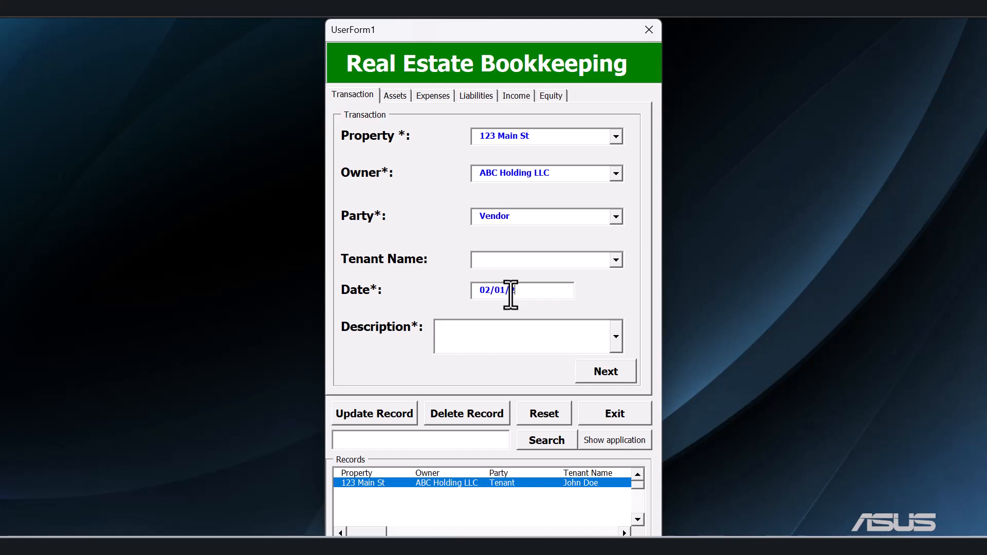
click(498, 330)
text(Mortgage - Interest)
click(617, 338)
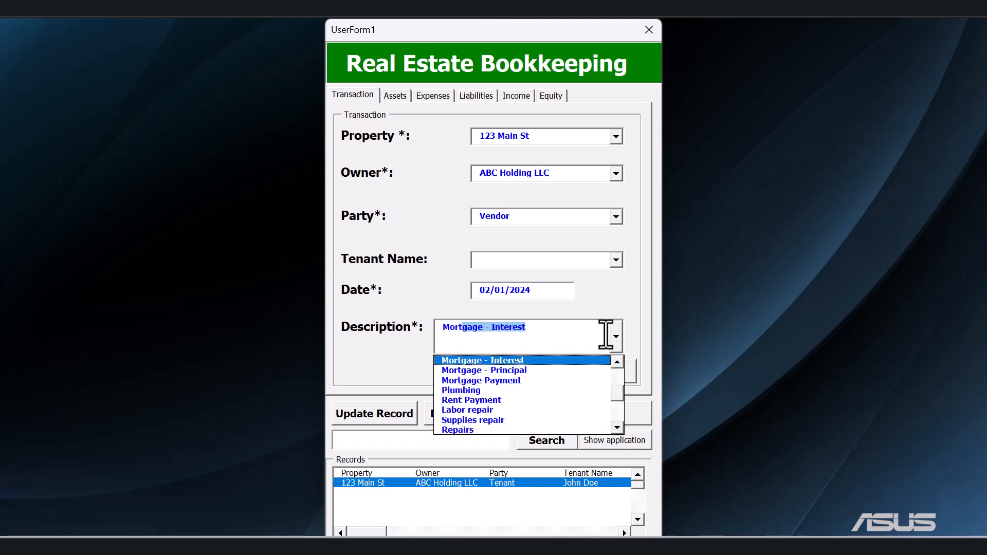
click(522, 381)
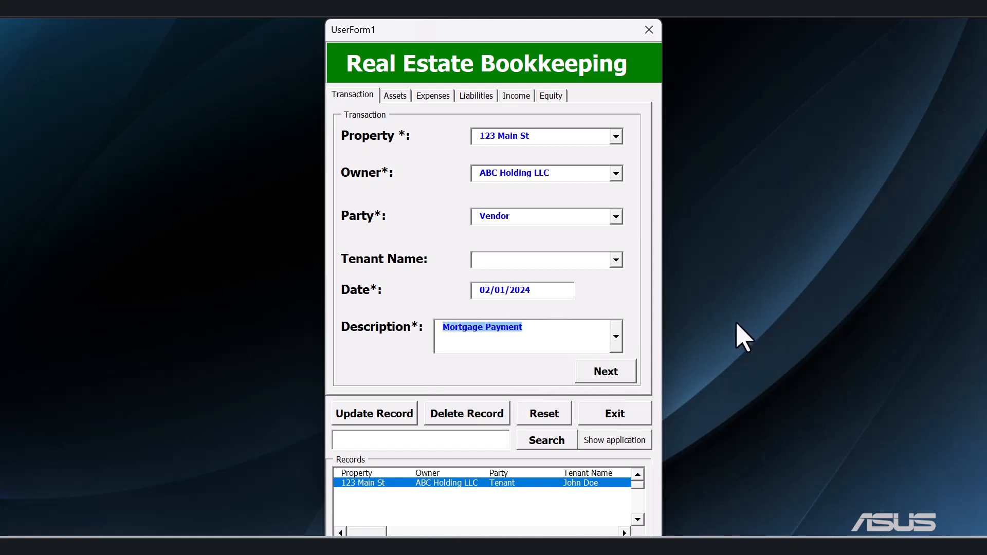
In the Assets section, set Bank Account 1 to the ABC Holding checking account with an amount of -800.
click(589, 372)
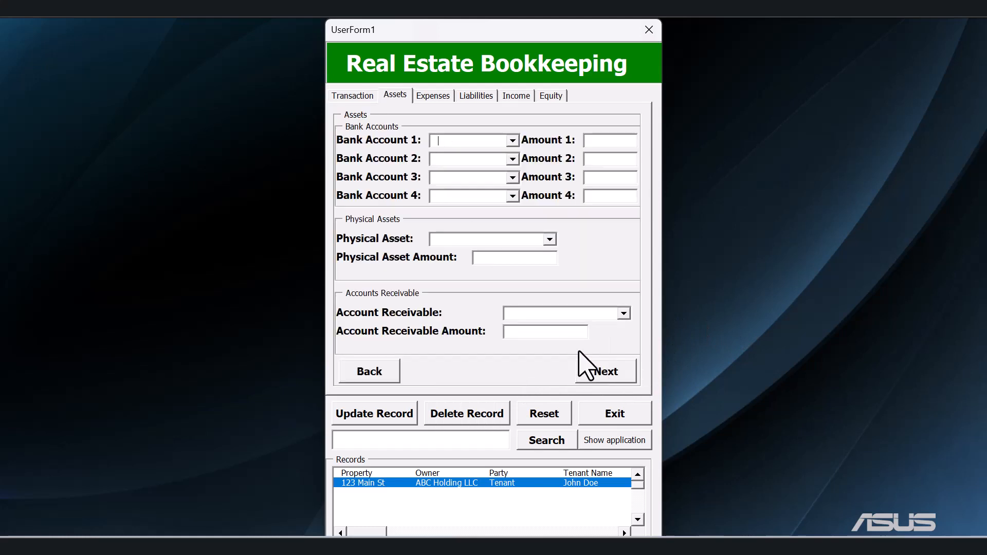
click(513, 142)
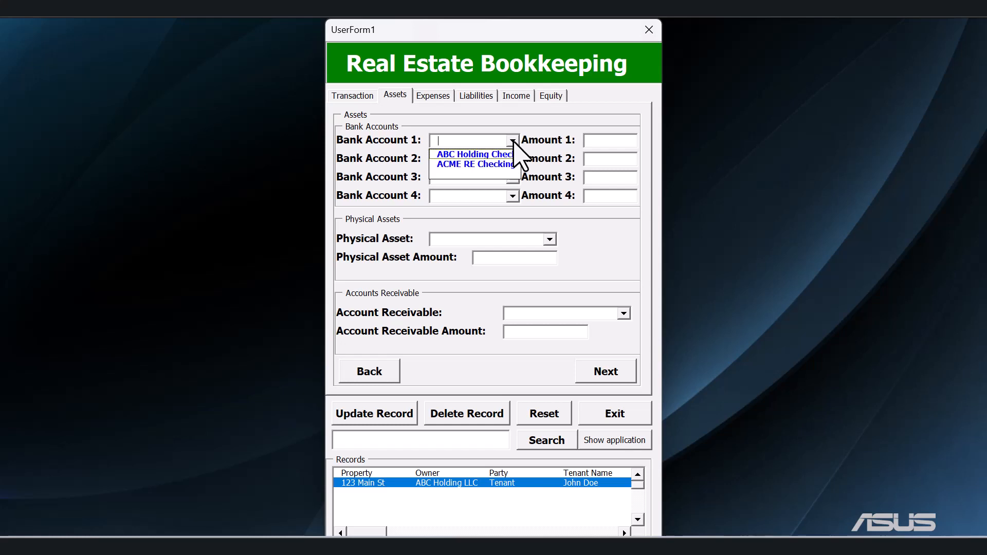
click(513, 153)
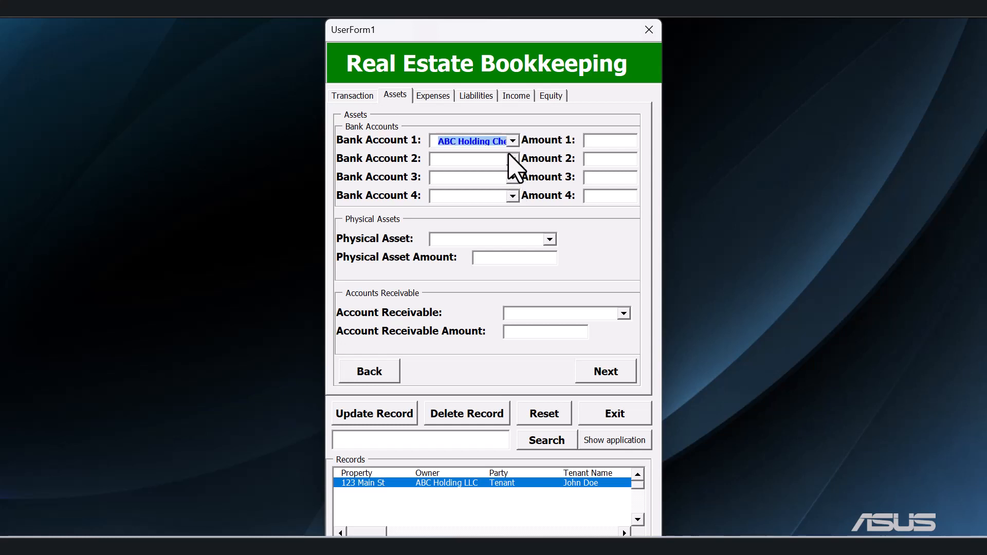
click(602, 141)
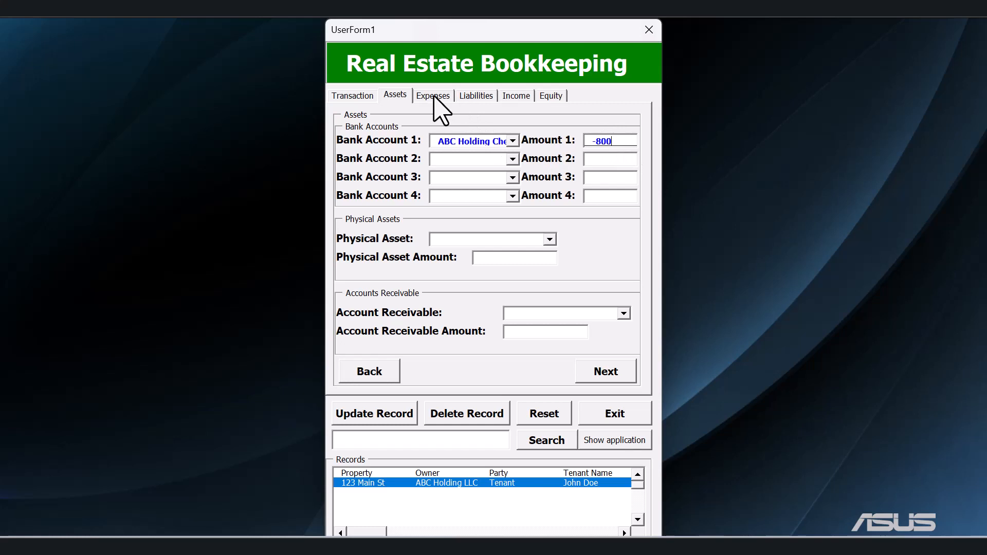
In the Expenses section, set the Expense Account to Mortgage, the Expense Amount to 800 and Capital Expense to No.
click(612, 376)
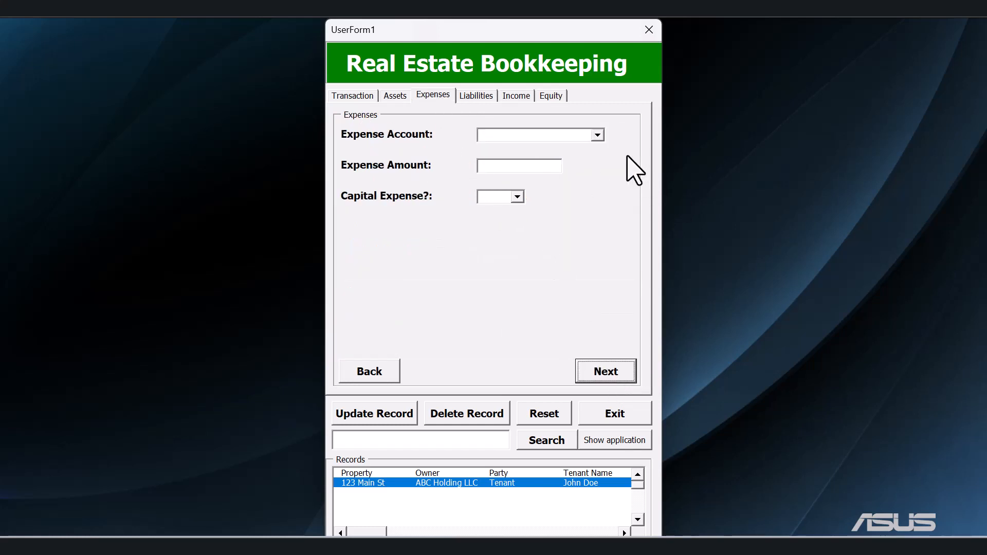
click(598, 136)
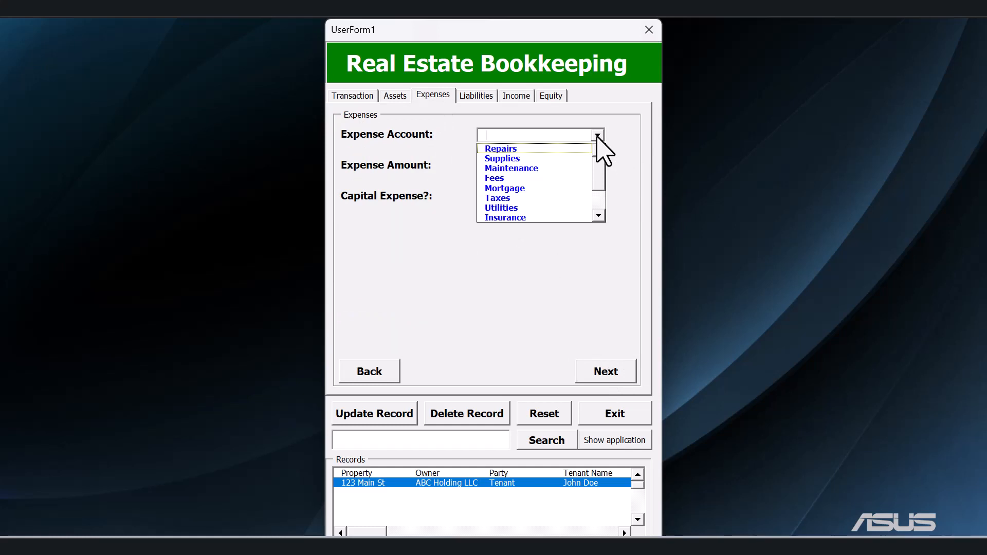
key(Down)
key(Down)
key(Down)
key(Down)
key(Down)
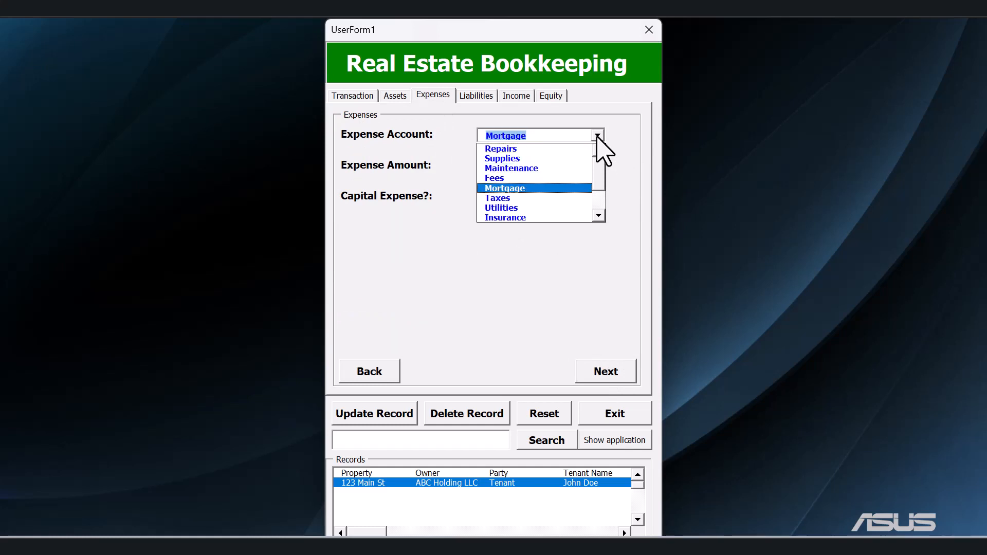
click(571, 189)
click(520, 167)
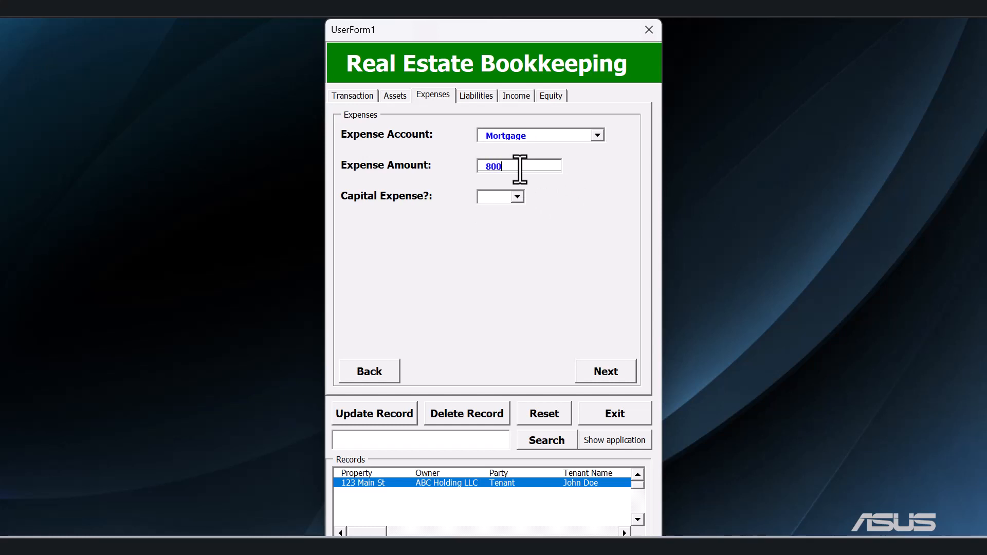
click(517, 198)
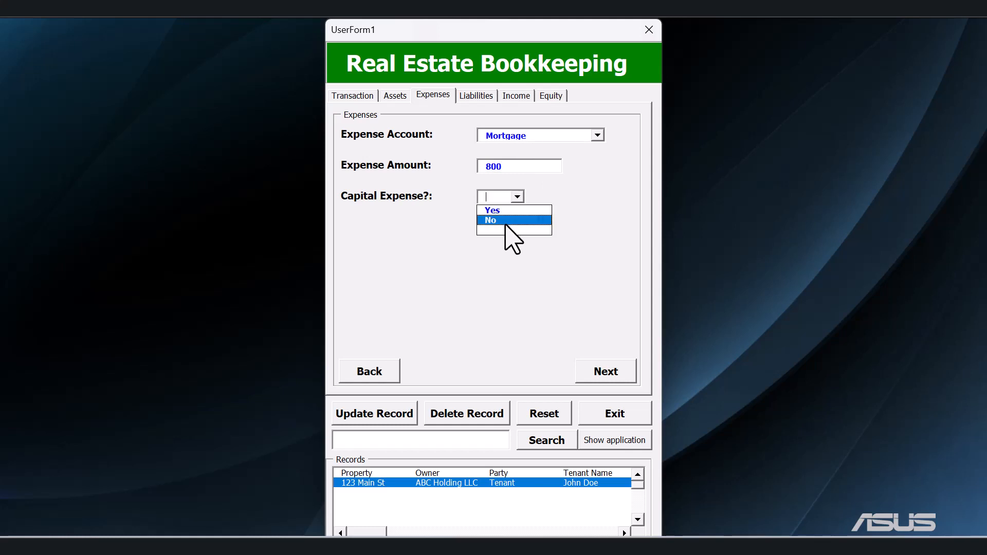
click(509, 220)
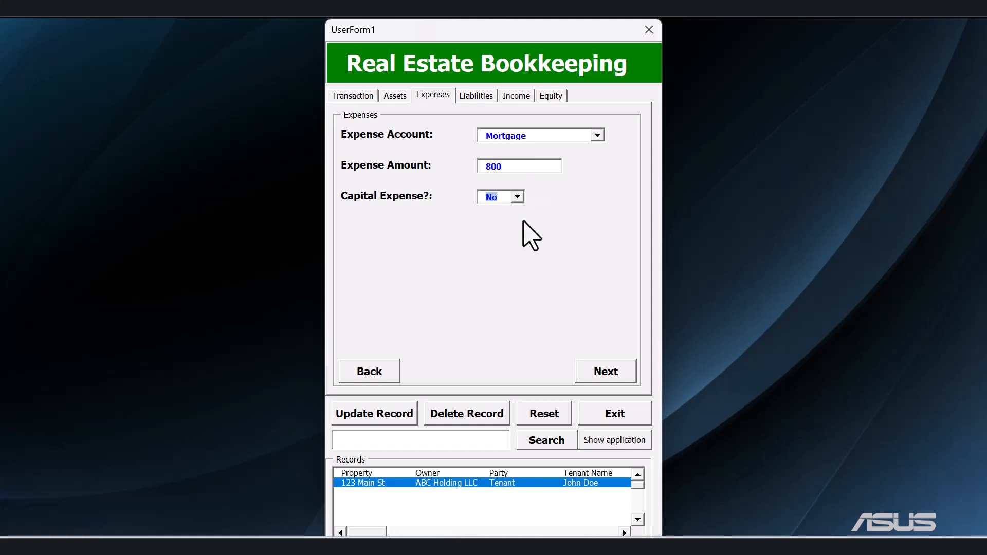
Go through the Liabilities, Income and Equity sections without entries and submit the mortgage payment record.
click(481, 98)
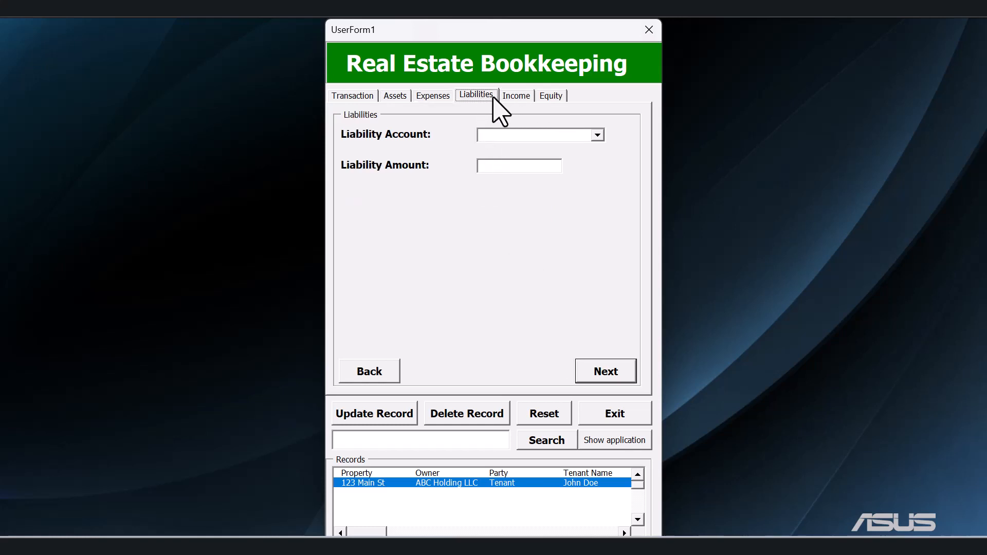
click(520, 101)
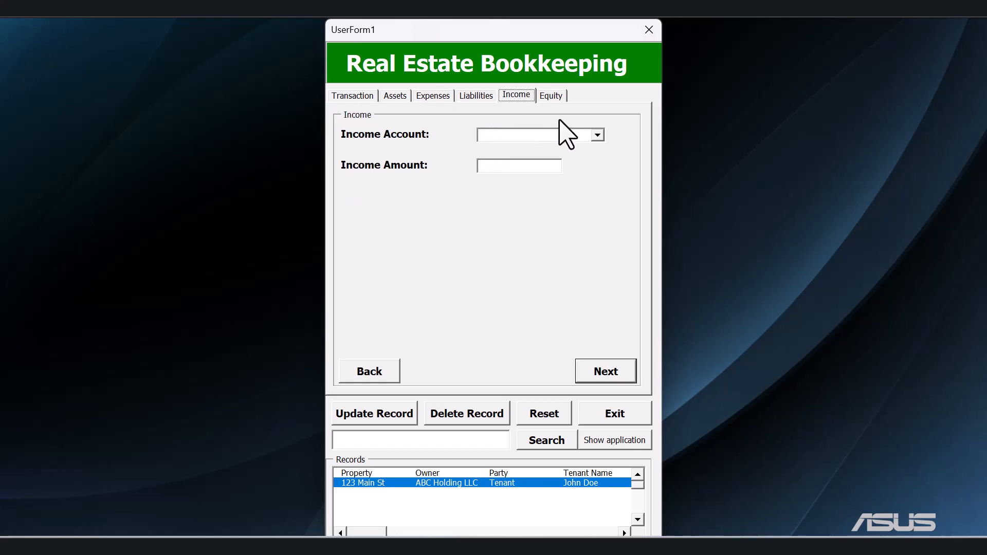
click(553, 97)
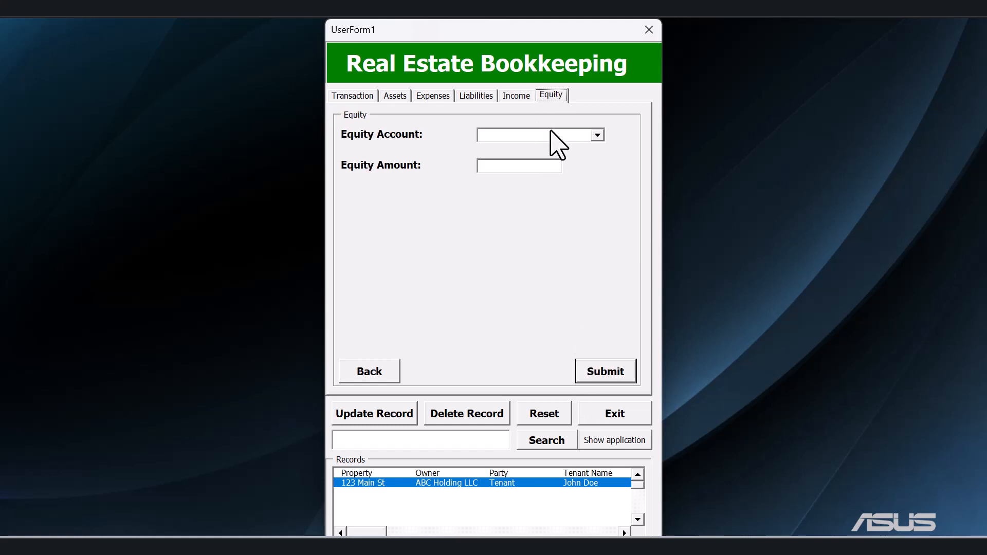
click(598, 371)
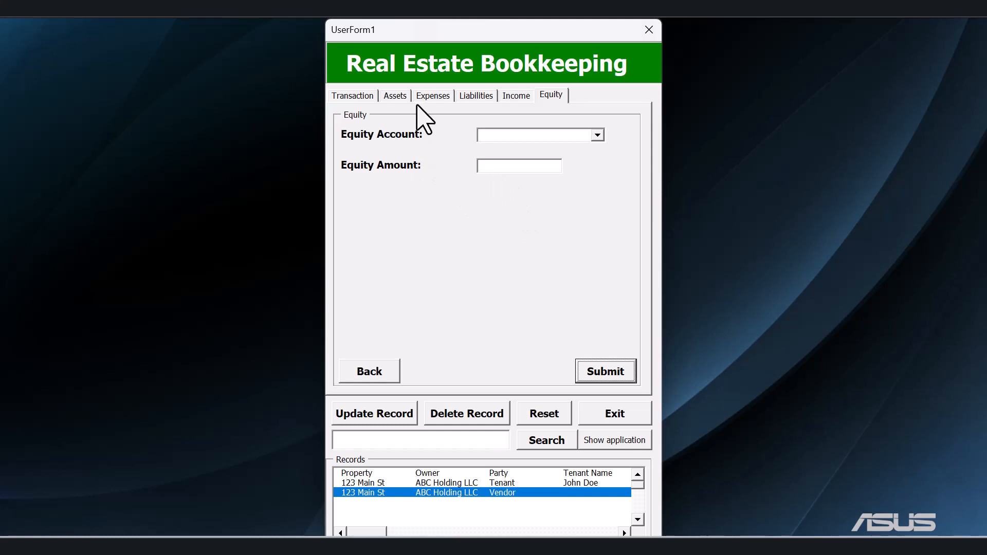
Review the mortgage record's entries, set its Expense Amount to 8000 and try to submit the record.
click(433, 97)
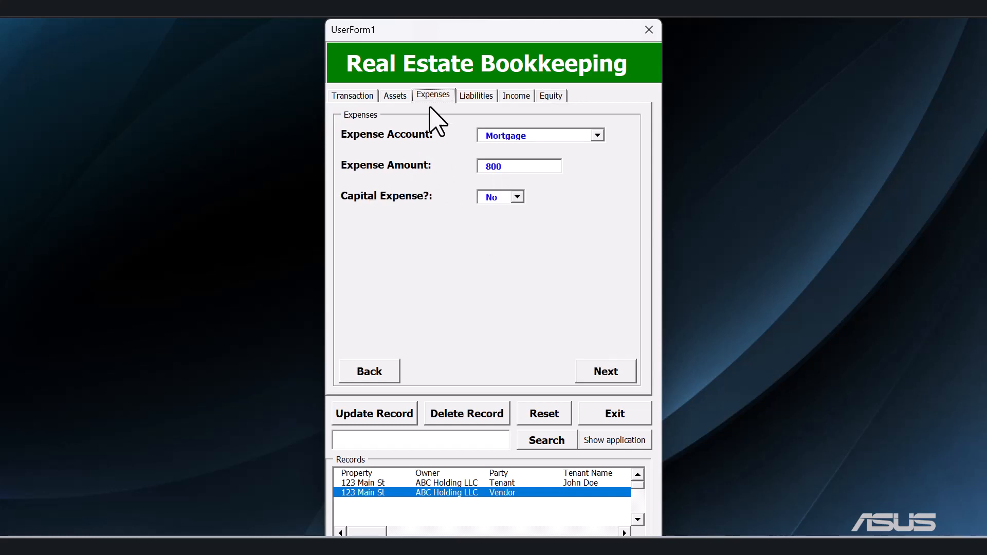
click(395, 96)
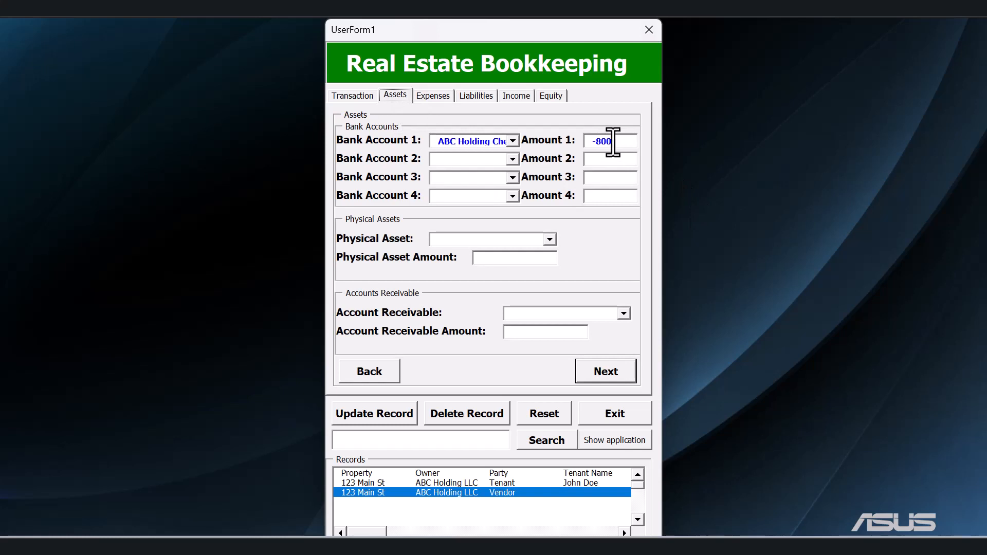
click(432, 98)
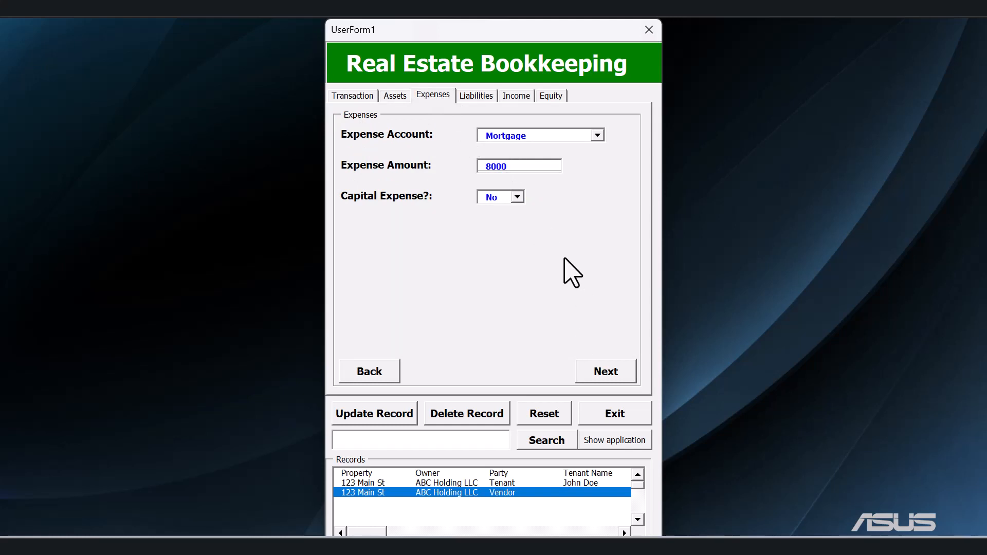
click(600, 371)
click(599, 373)
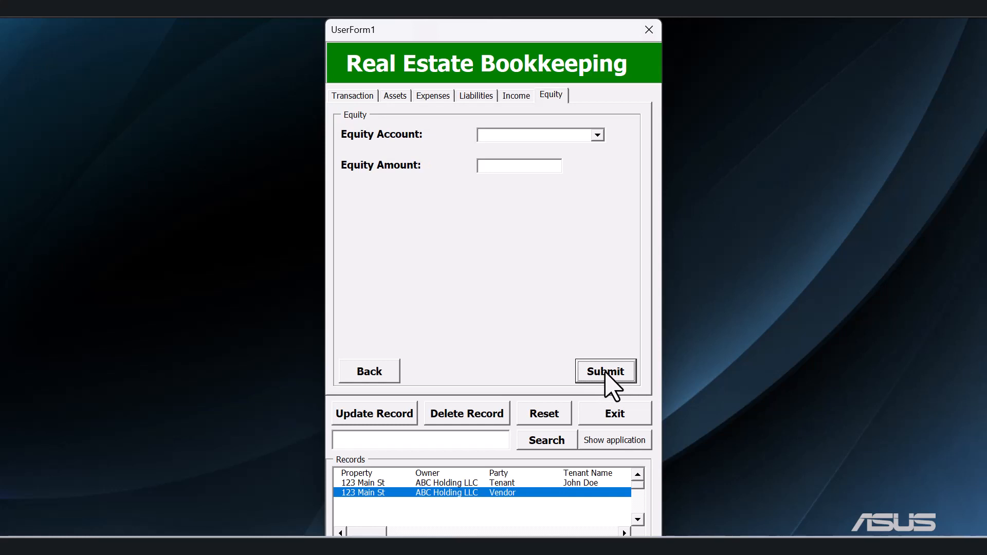
click(606, 373)
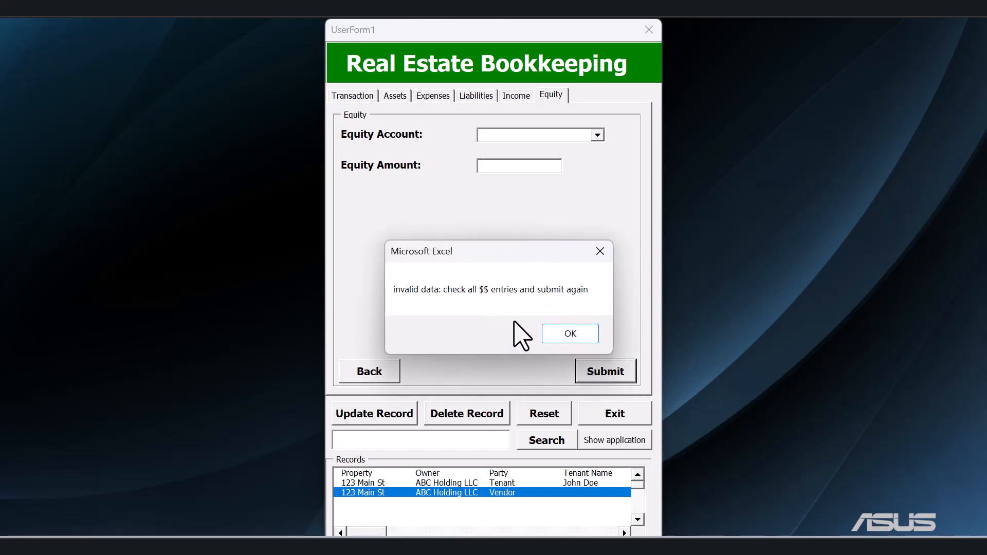
click(569, 334)
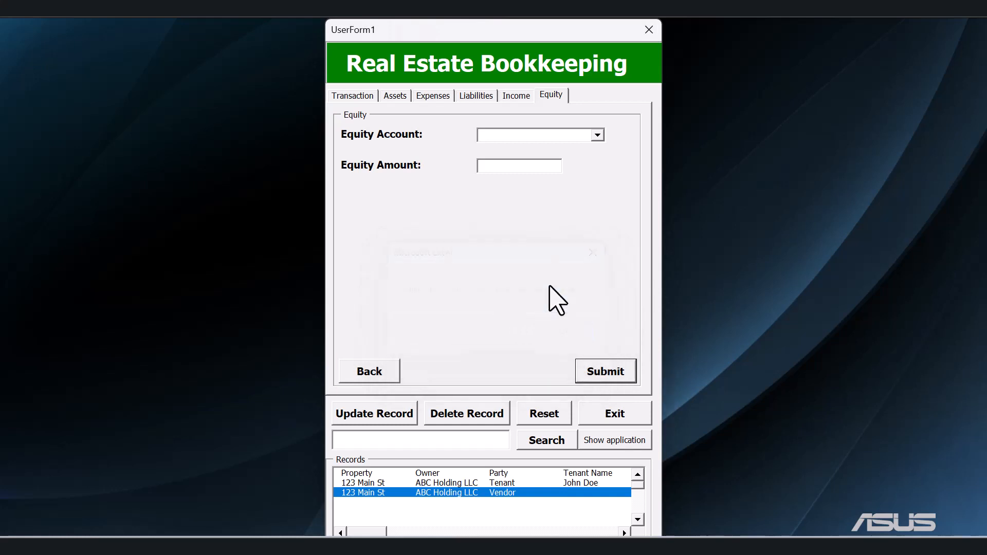
Set the mortgage record's Expense Amount to 800 and check it against the bank account entry in the Assets section.
click(409, 98)
click(433, 97)
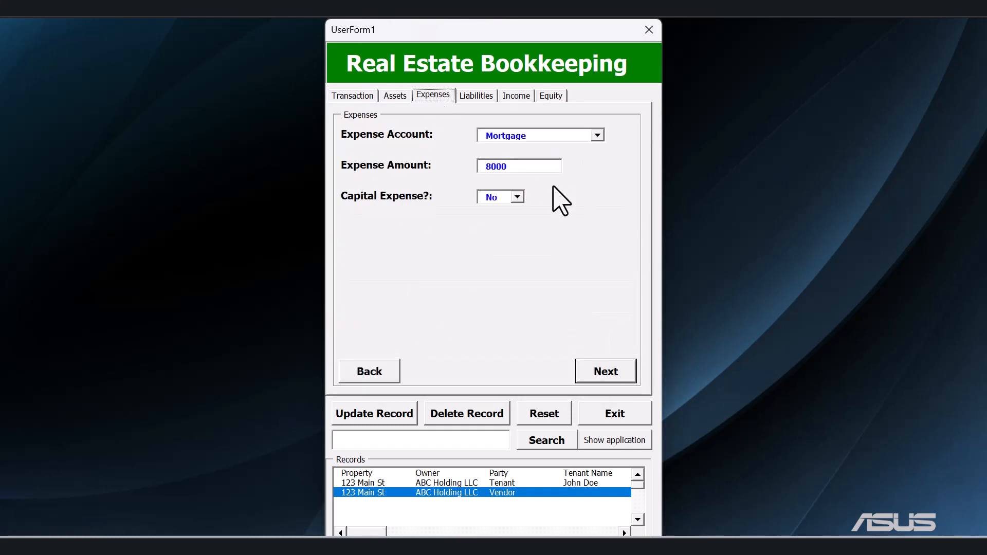
click(529, 166)
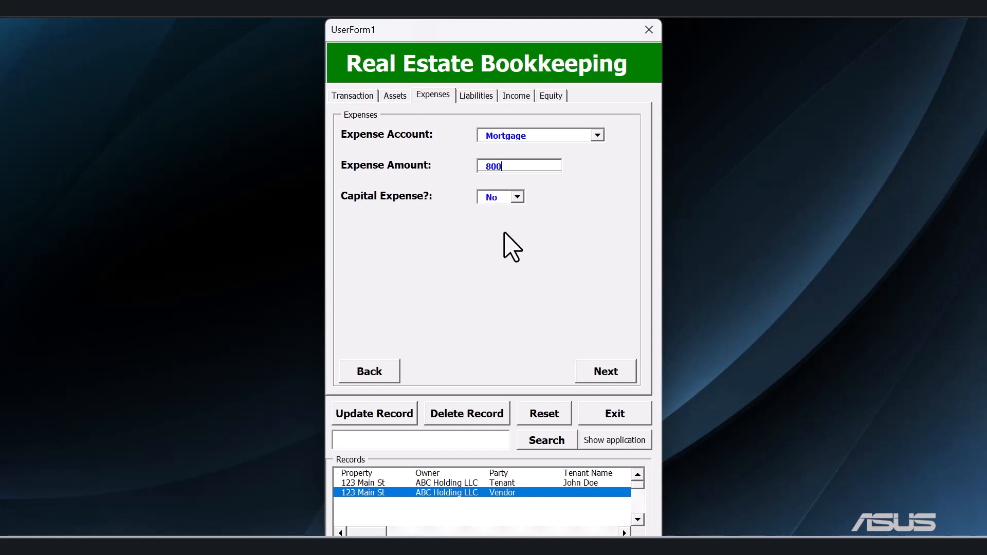
click(395, 96)
click(419, 98)
Show the Excel workbook by entering the four-digit passcode and review the transactions recorded on the Journal Data sheet.
click(613, 441)
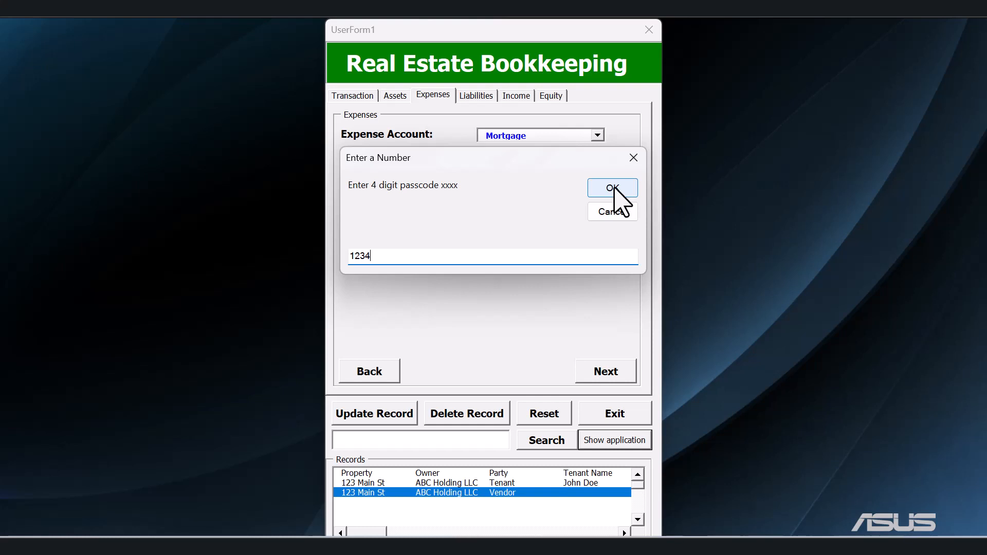
click(613, 189)
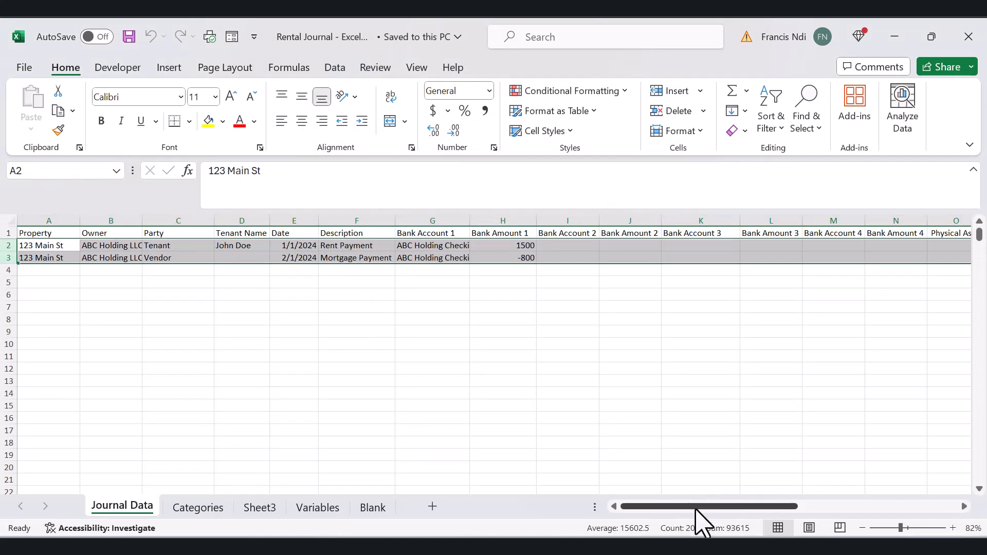
drag(697, 508, 659, 509)
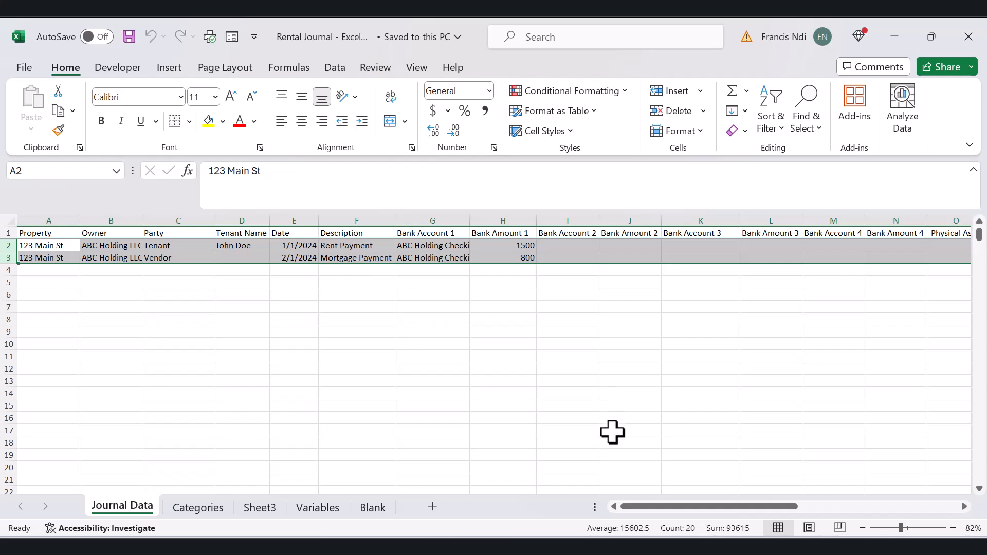
Switch to the Bookkeeping Reports PDF in Adobe Acrobat and examine the first property's income, expenses and net income.
click(463, 547)
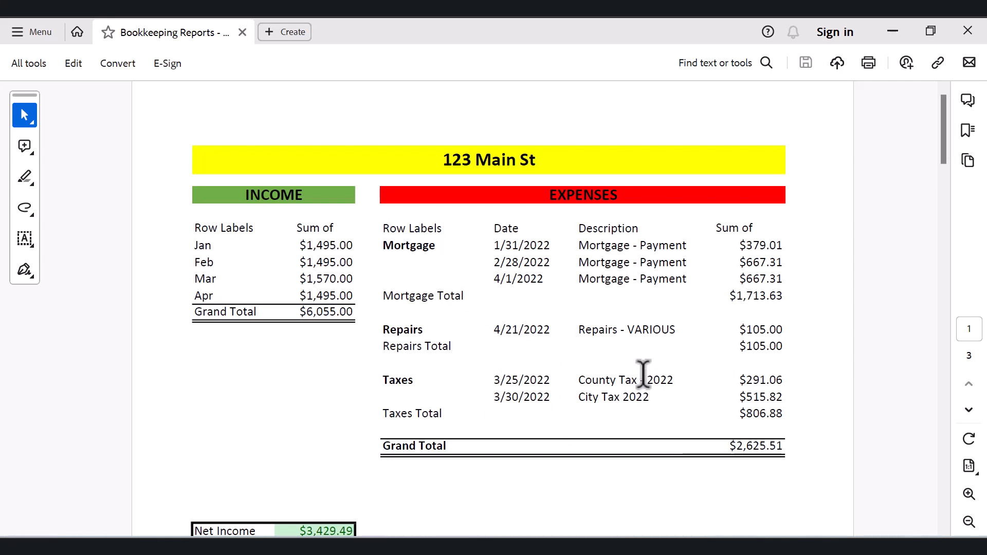
scroll(644, 371, down, 1)
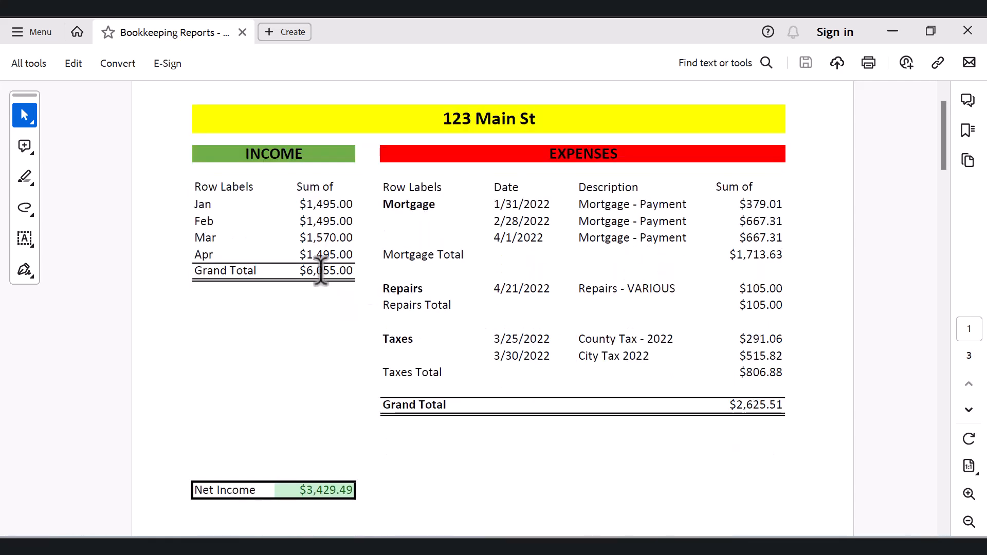